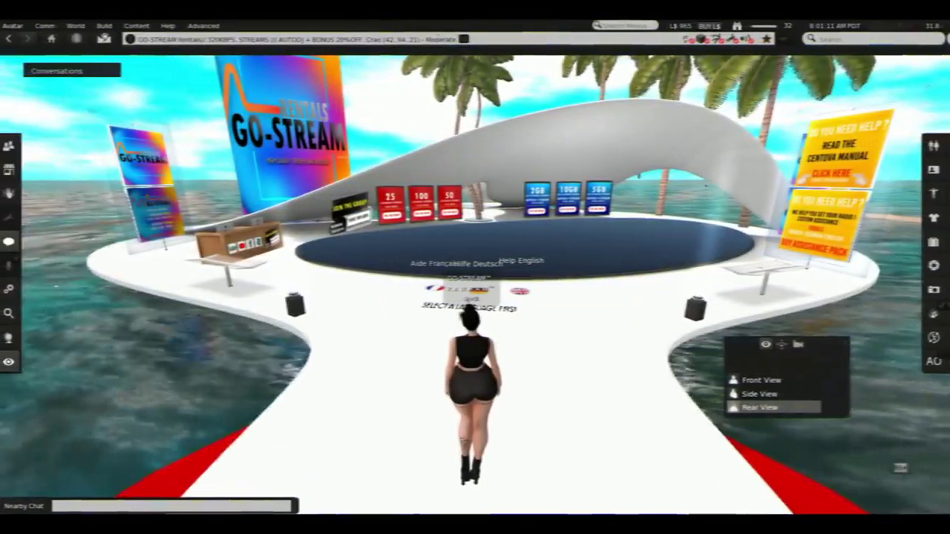
Walk the avatar past the stage to the French help flag until it offers its notecard
key("Up")
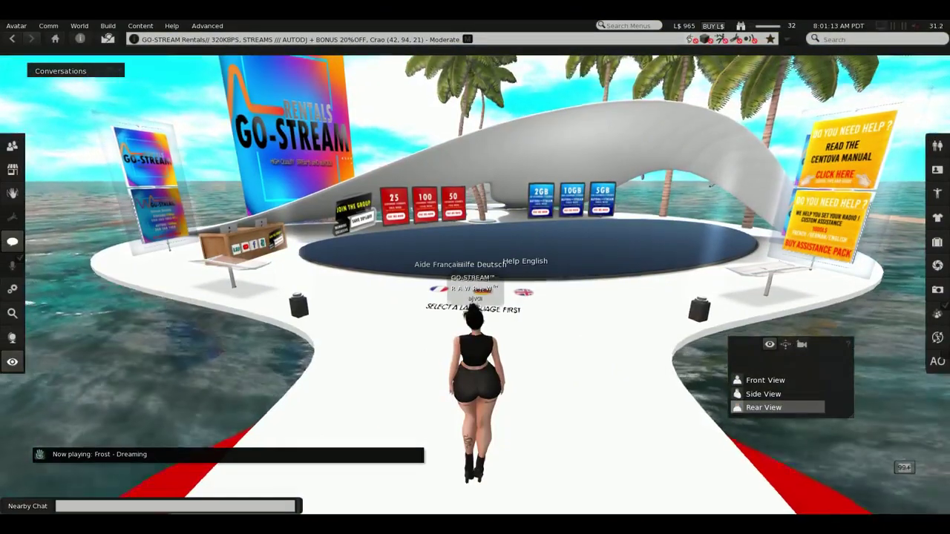
key("Up")
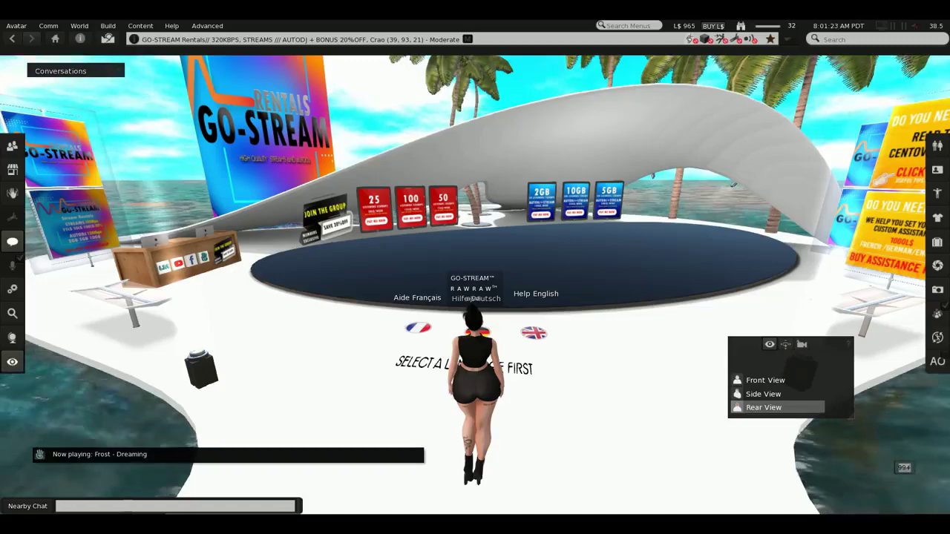
key("Left")
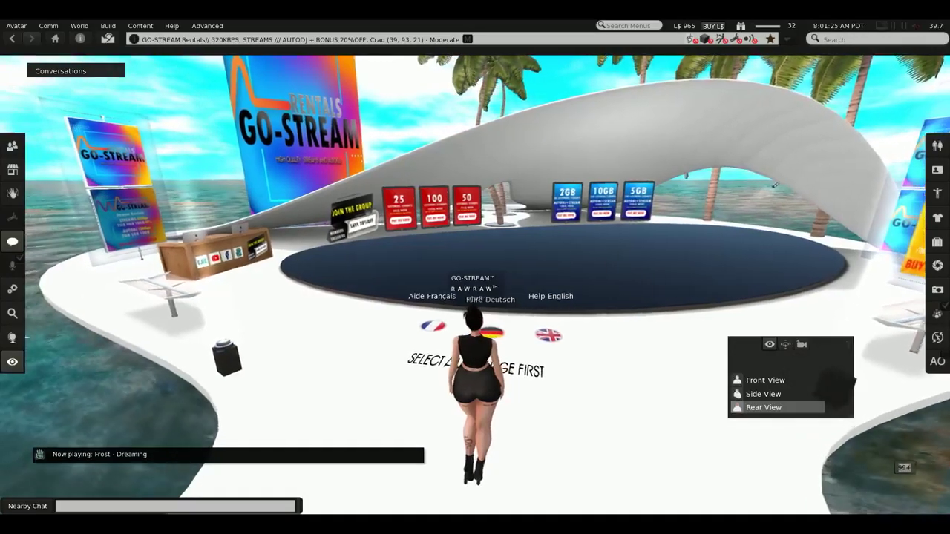
key("Up")
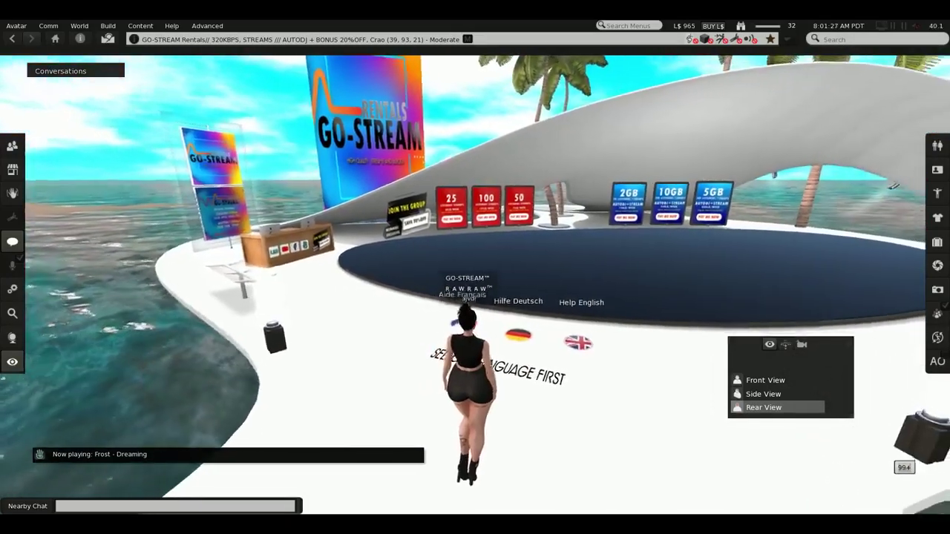
key("Up")
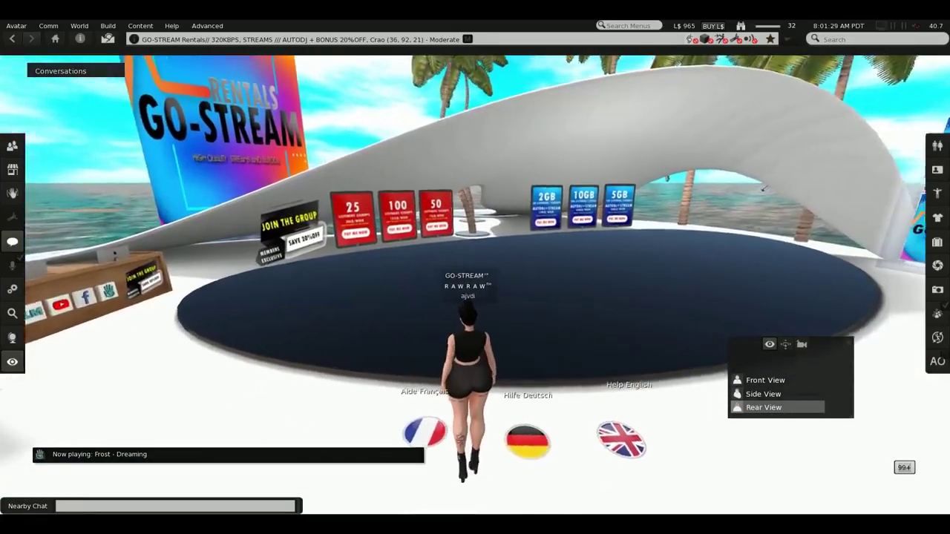
key("Up")
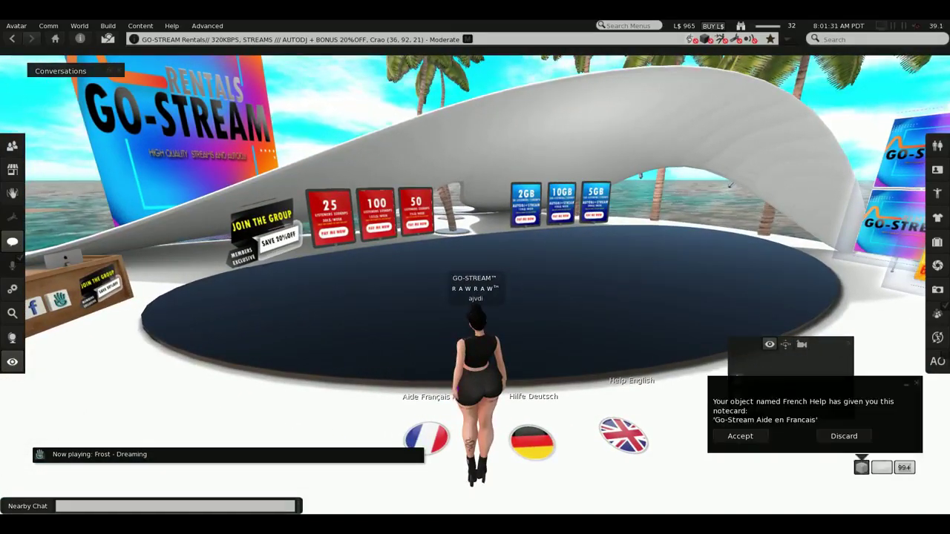
Accept the 'Go-Stream Aide en Francais' notecard, scroll through it and close it
left_click(740, 436)
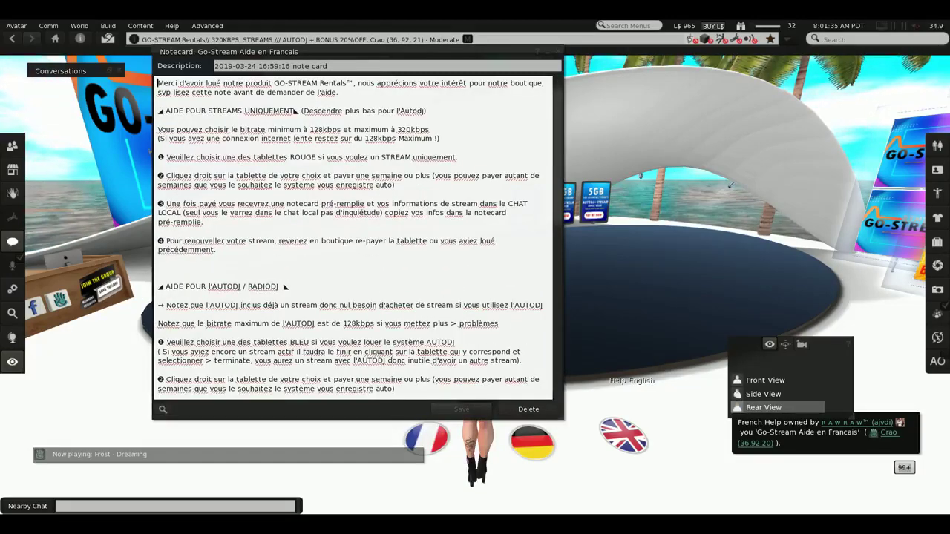
scroll(354, 237, "down", 15)
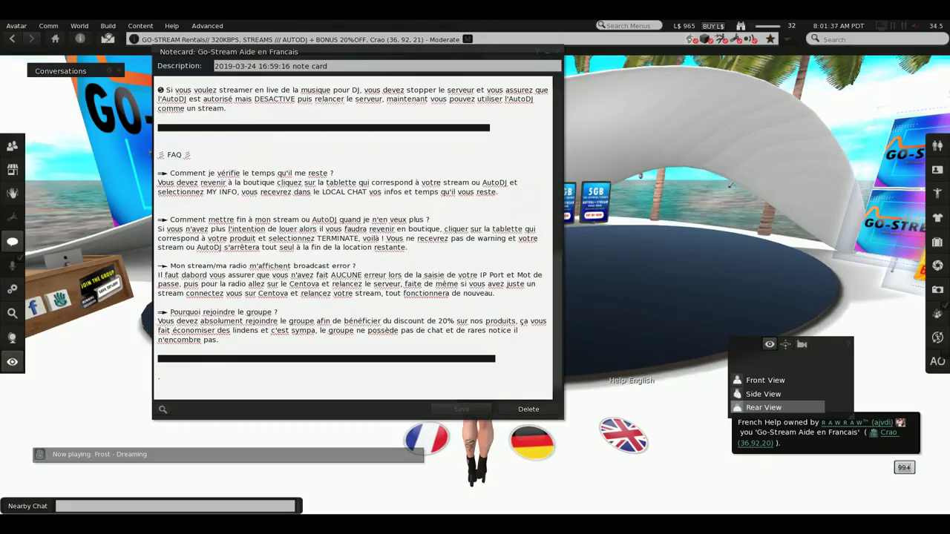
key("ctrl+w")
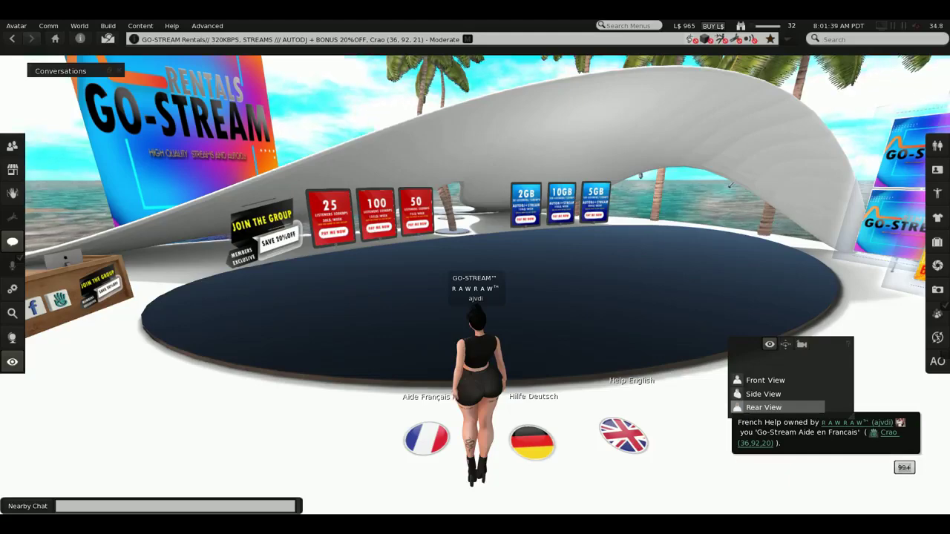
Walk and turn the avatar to face the red stream rental vendor boards
key("Up")
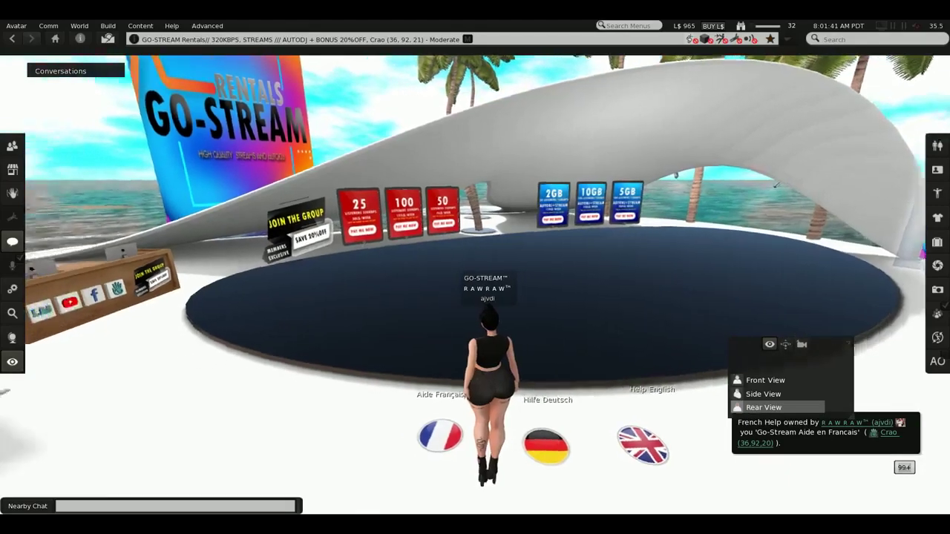
key("Left")
key("Up")
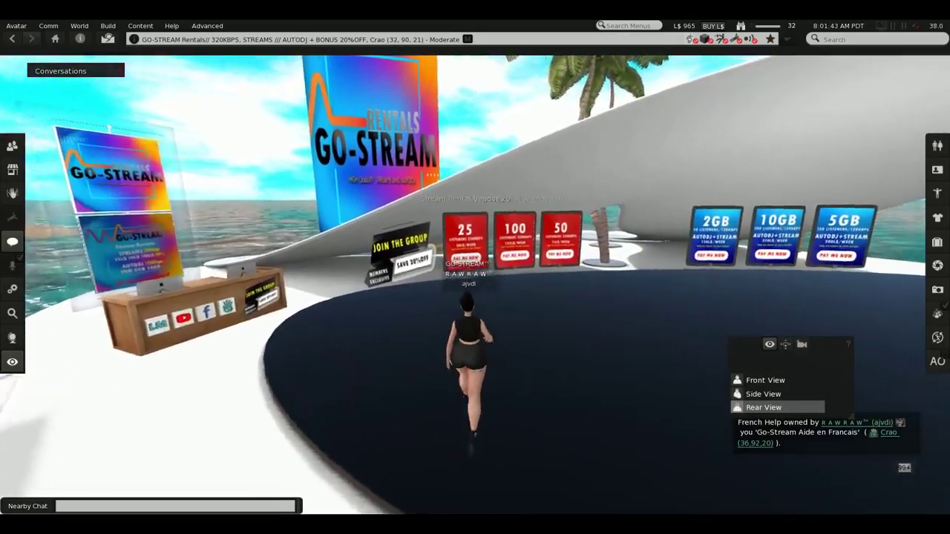
key("Up")
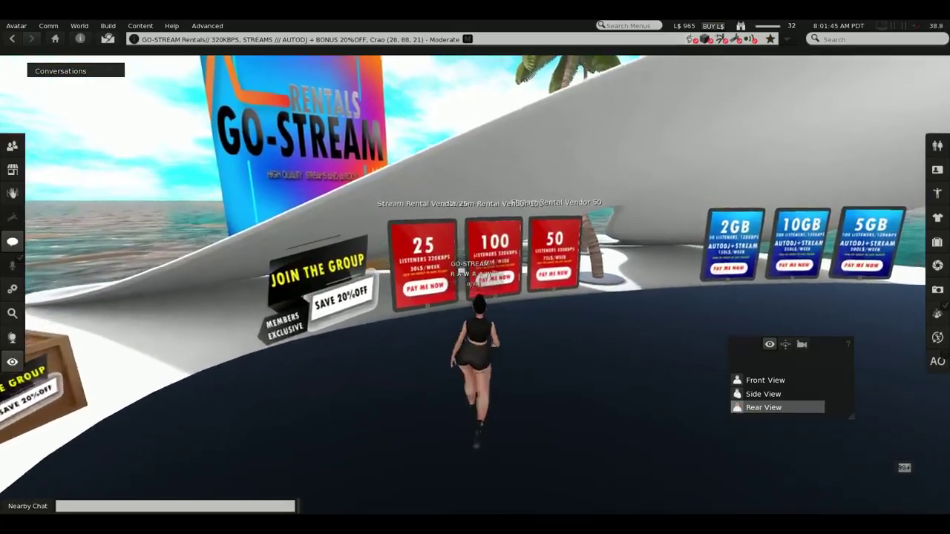
key("Up")
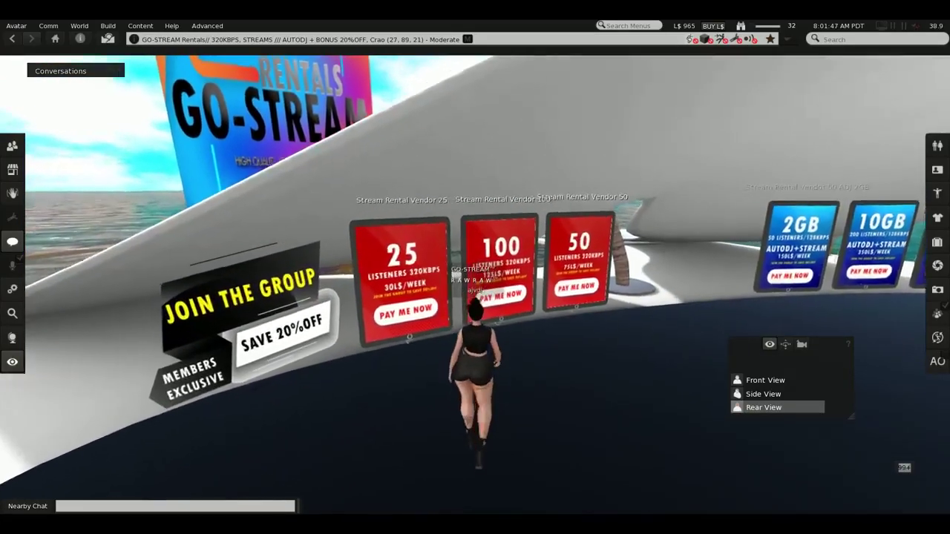
key("Left")
key("Right")
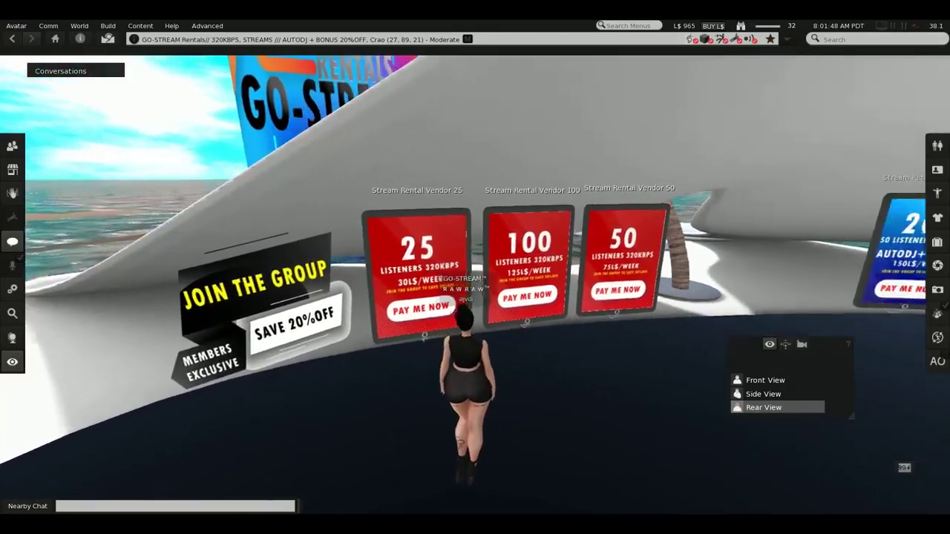
key("Left")
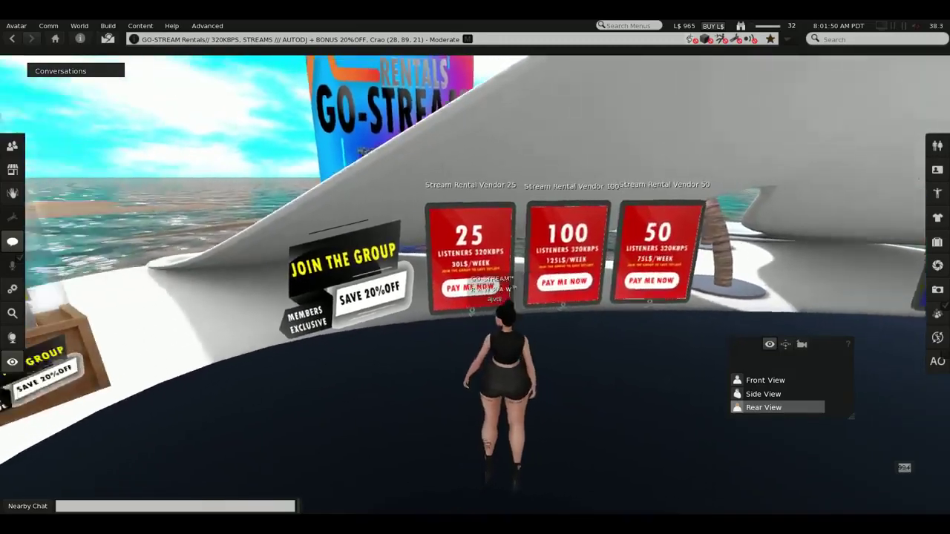
key("Right")
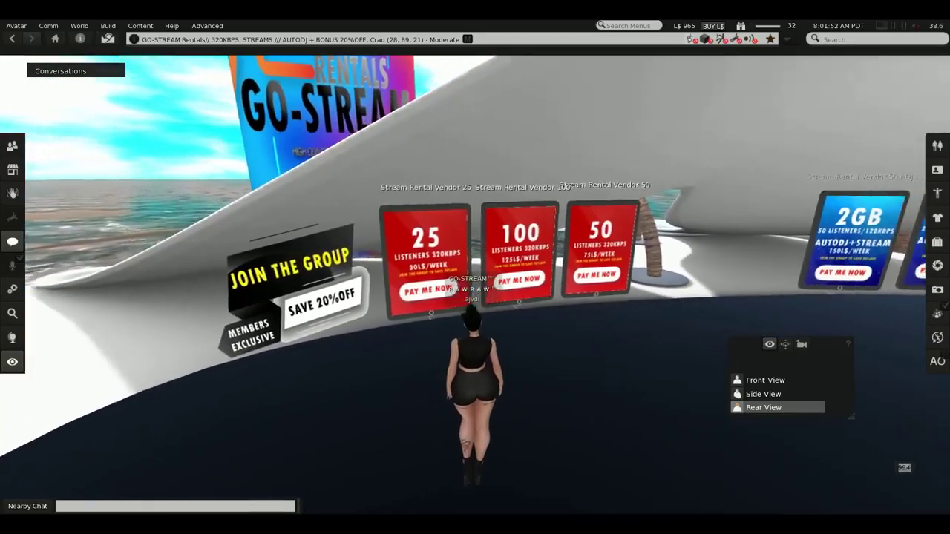
Start paying the 50-listener vendor, then set the camera to Object View with orbit/pan controls
right_click(597, 268)
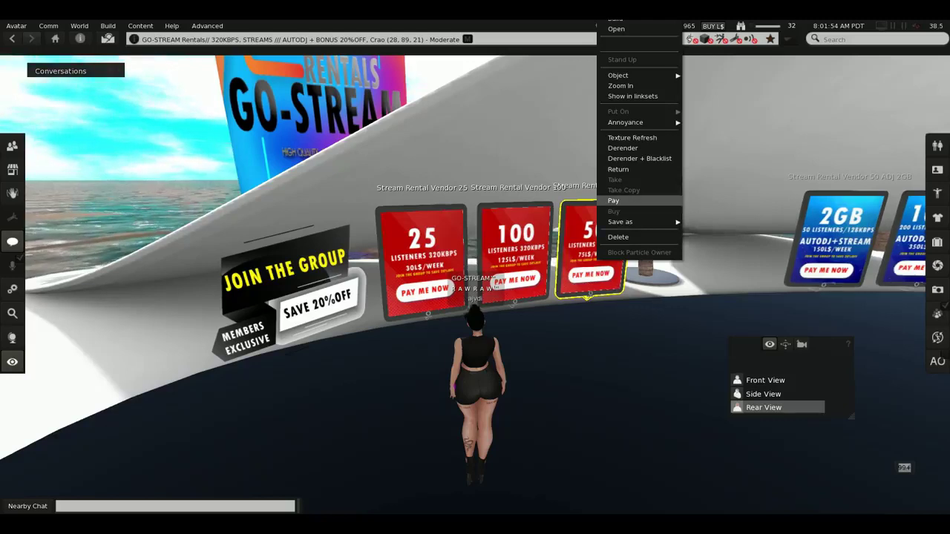
left_click(613, 201)
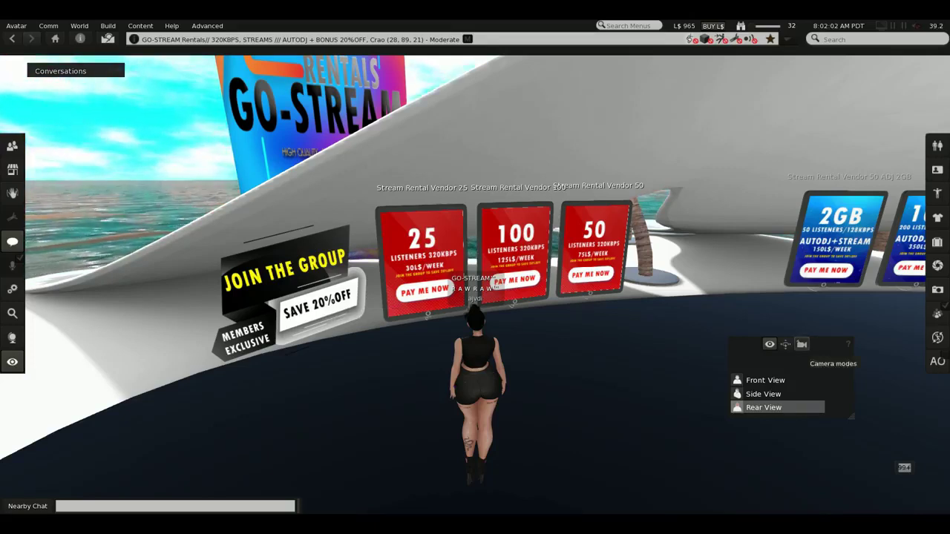
left_click(802, 344)
left_click(767, 380)
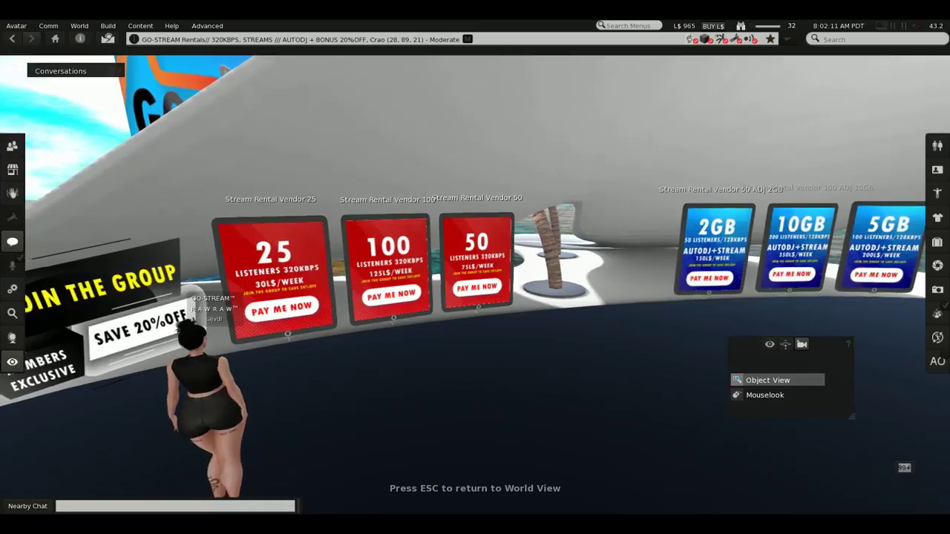
left_click(785, 344)
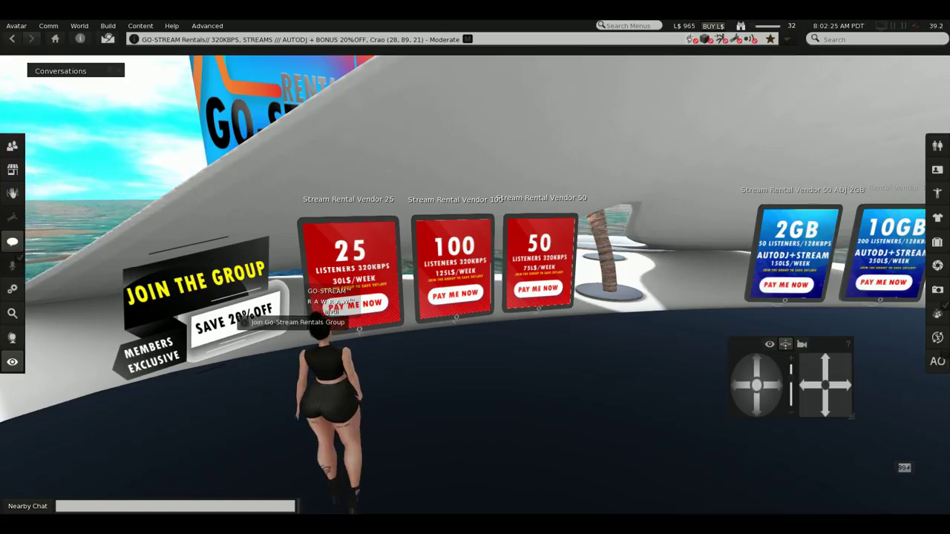
left_click(241, 318)
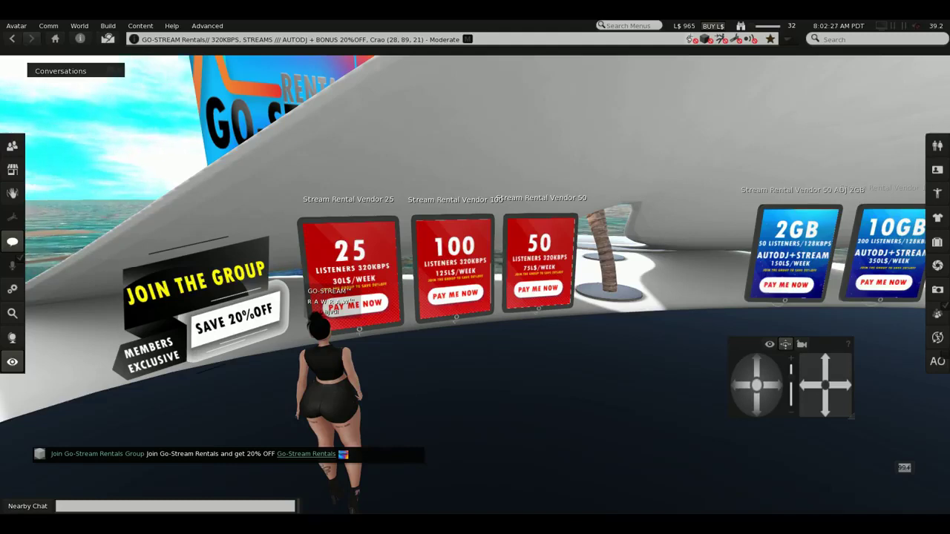
key("ctrl+t")
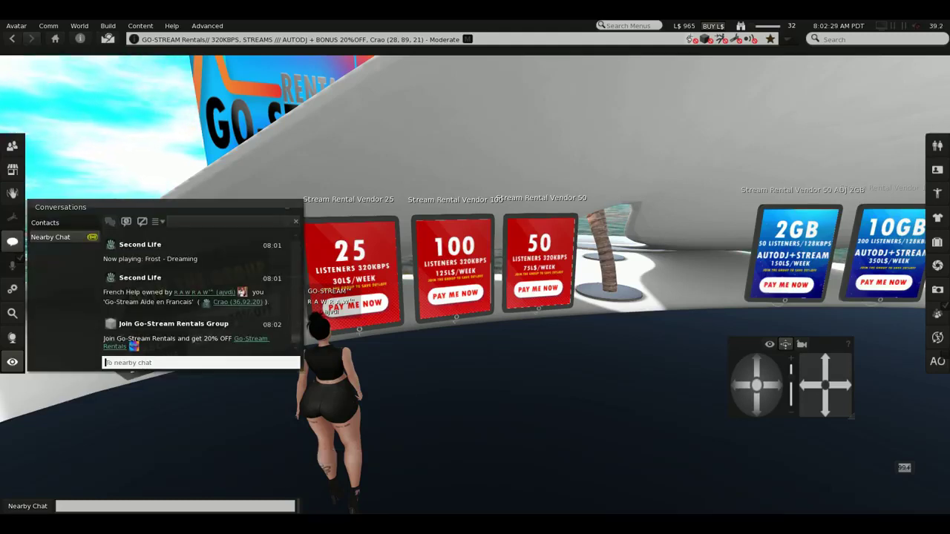
left_click(251, 339)
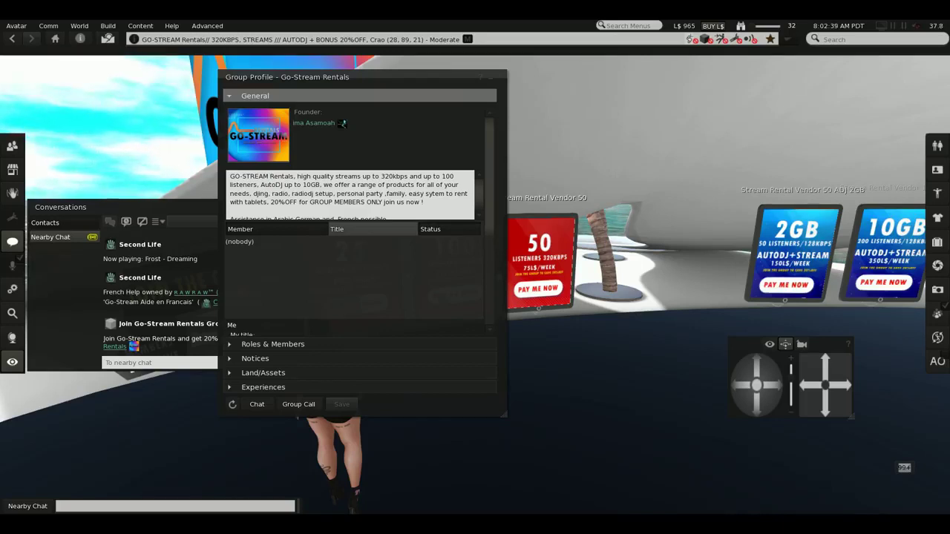
left_click(500, 76)
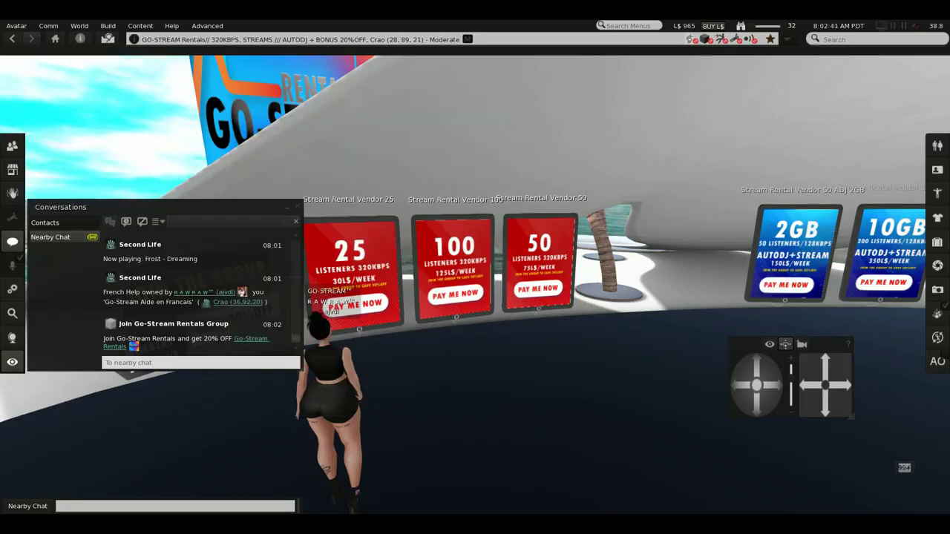
left_click(286, 207)
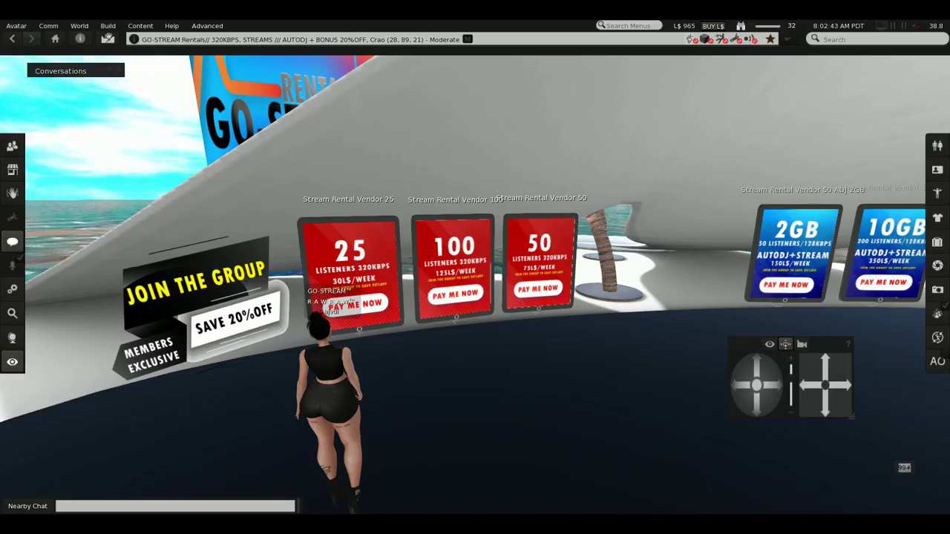
Pay the 50-listener Stream Rental Vendor L$300 and move the camera controls aside
right_click(523, 277)
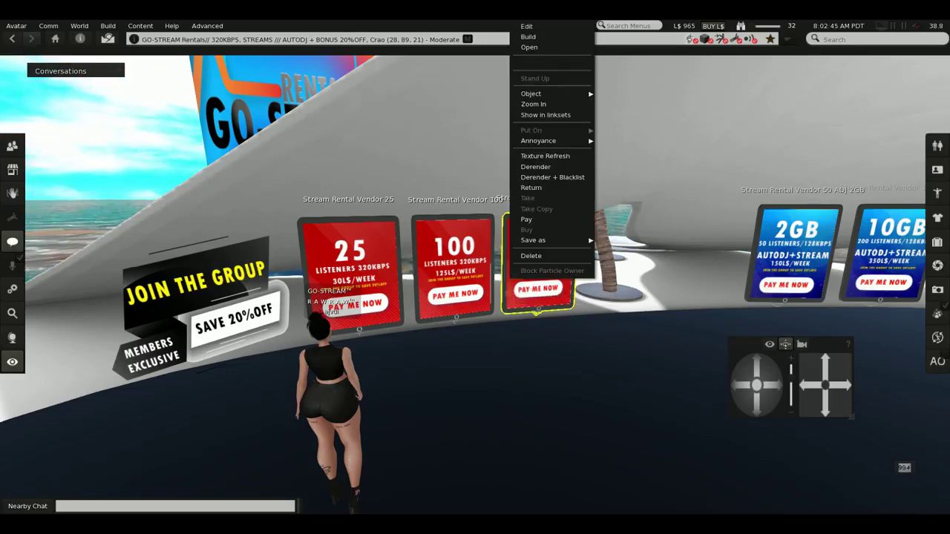
left_click(527, 219)
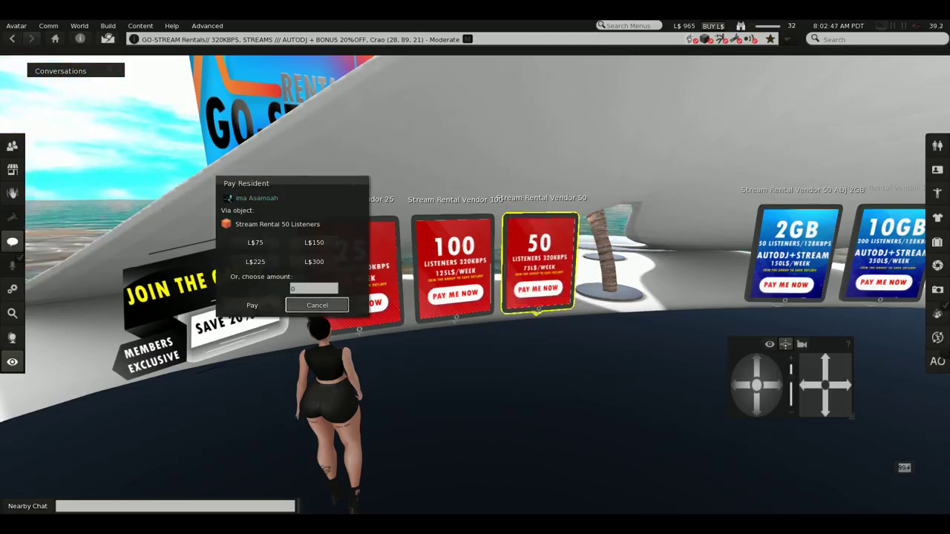
left_click_drag(290, 183, 373, 116)
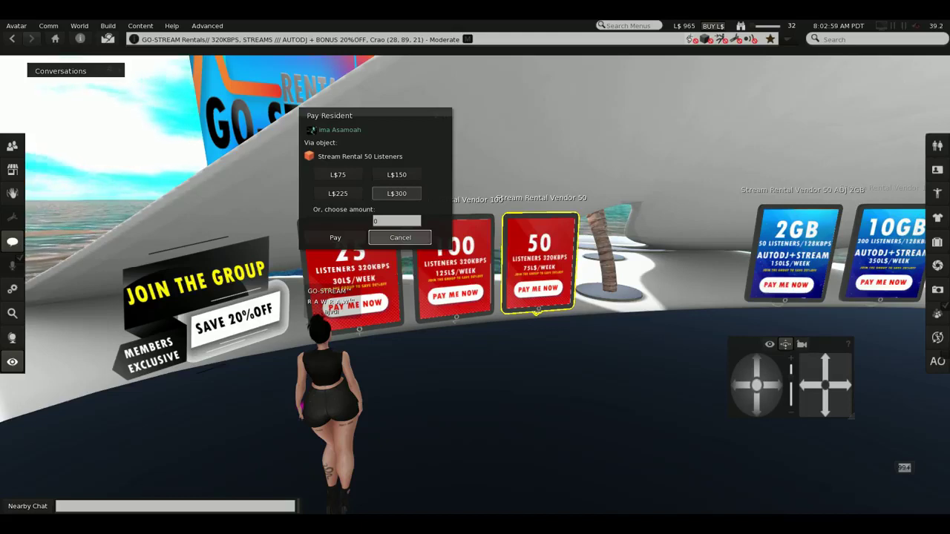
left_click(396, 193)
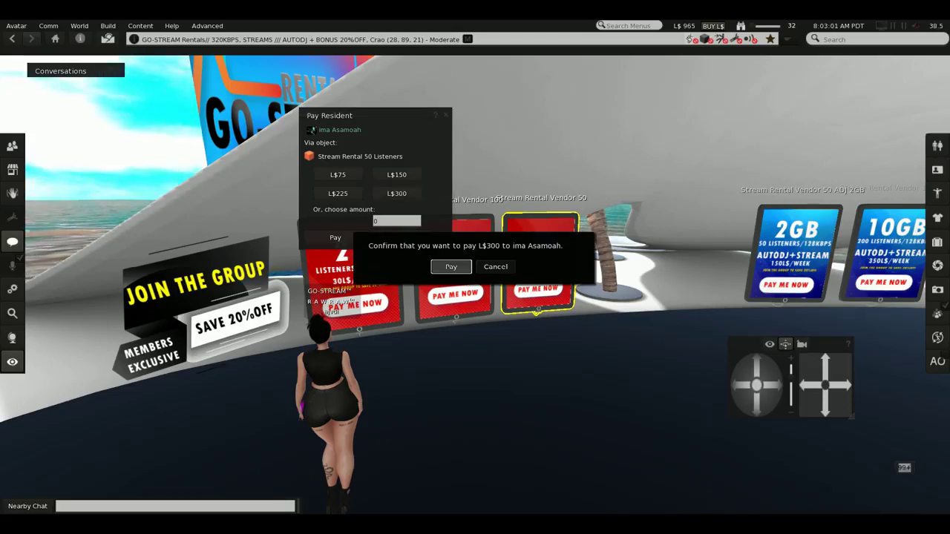
key("Return")
left_click_drag(742, 343, 520, 105)
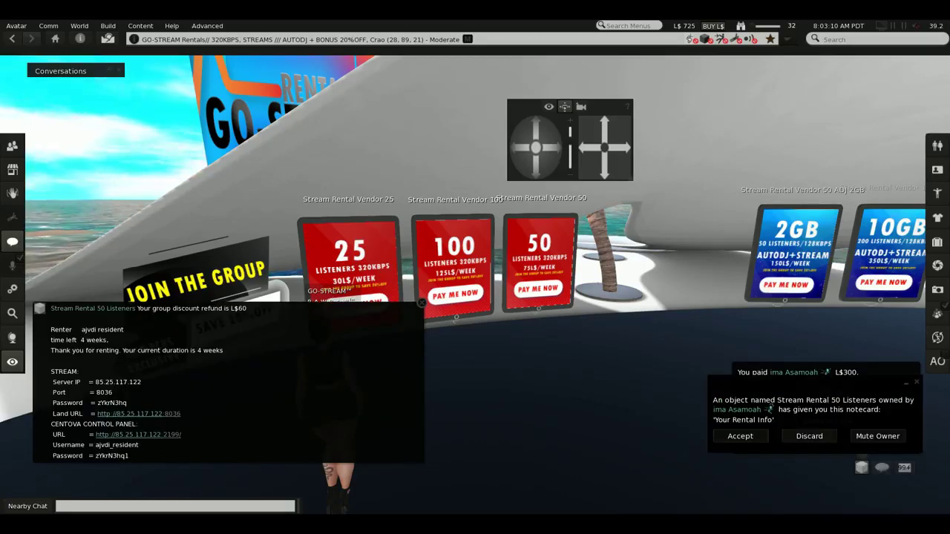
Open and enlarge Nearby Chat, accept the 'Your Rental Info' notecard and place it beside the chat
key("ctrl+t")
left_click_drag(85, 207, 121, 81)
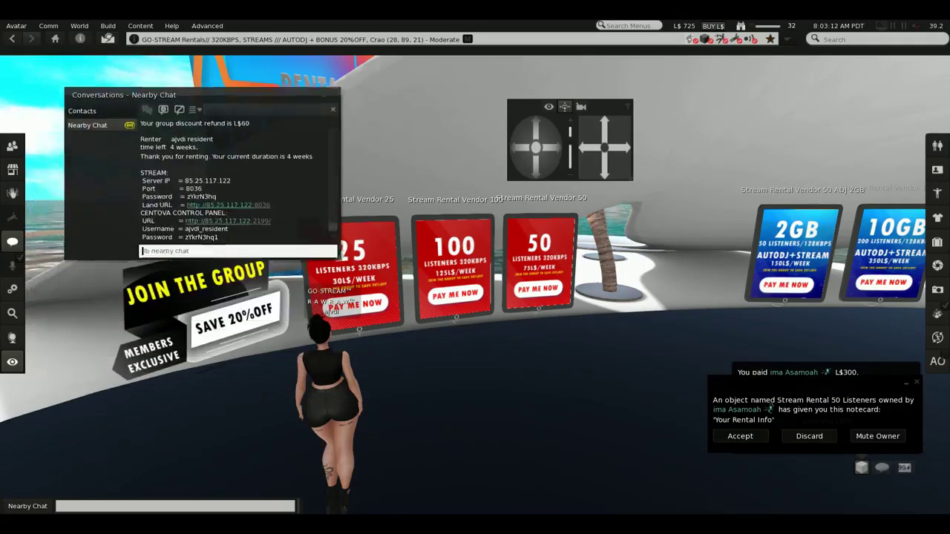
left_click_drag(336, 244, 452, 363)
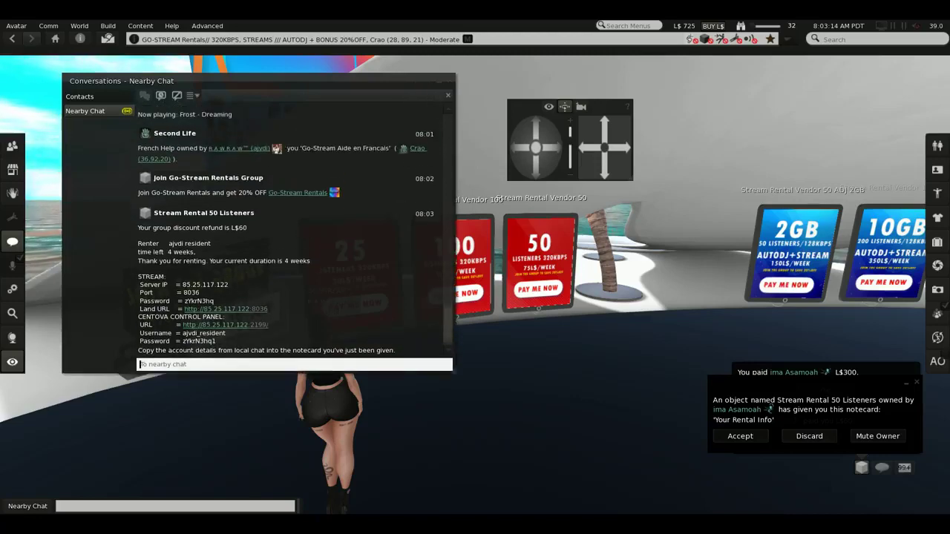
left_click(740, 435)
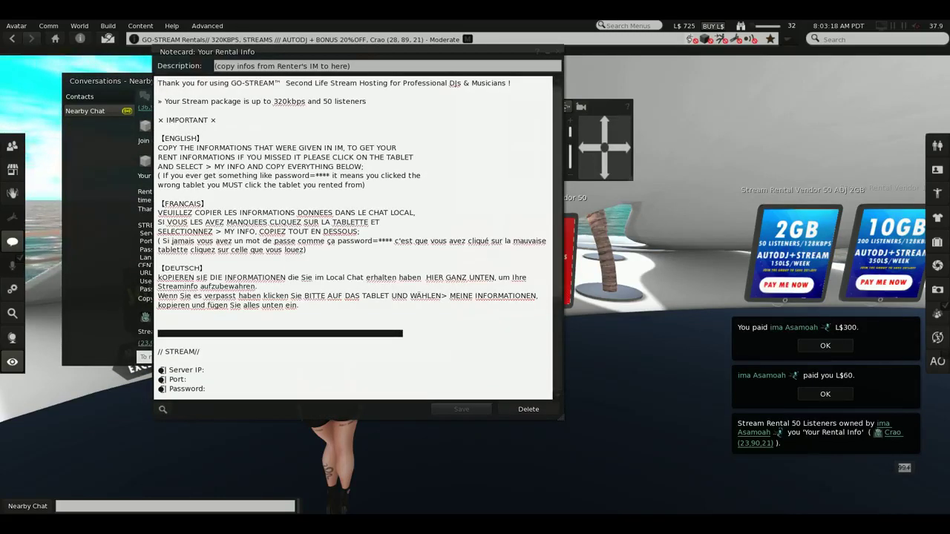
left_click_drag(297, 51, 588, 49)
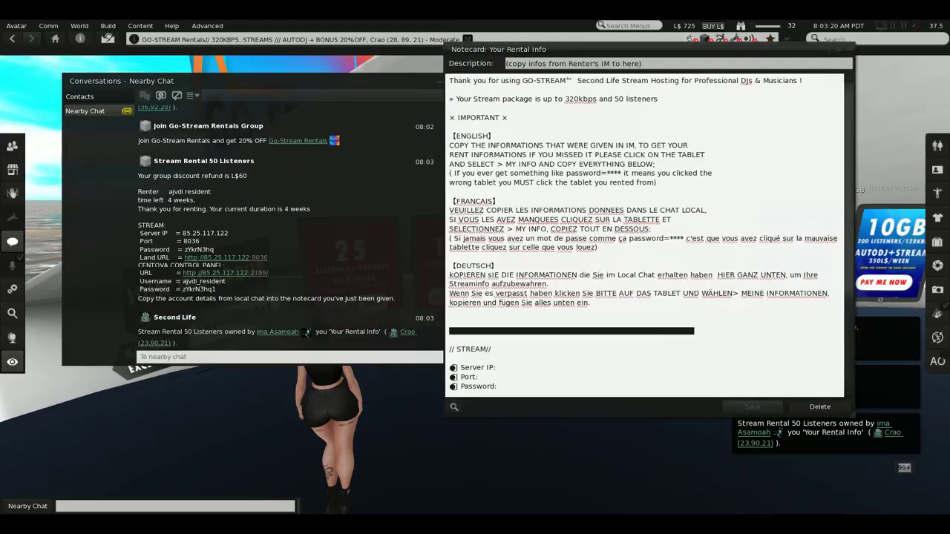
left_click_drag(186, 80, 166, 79)
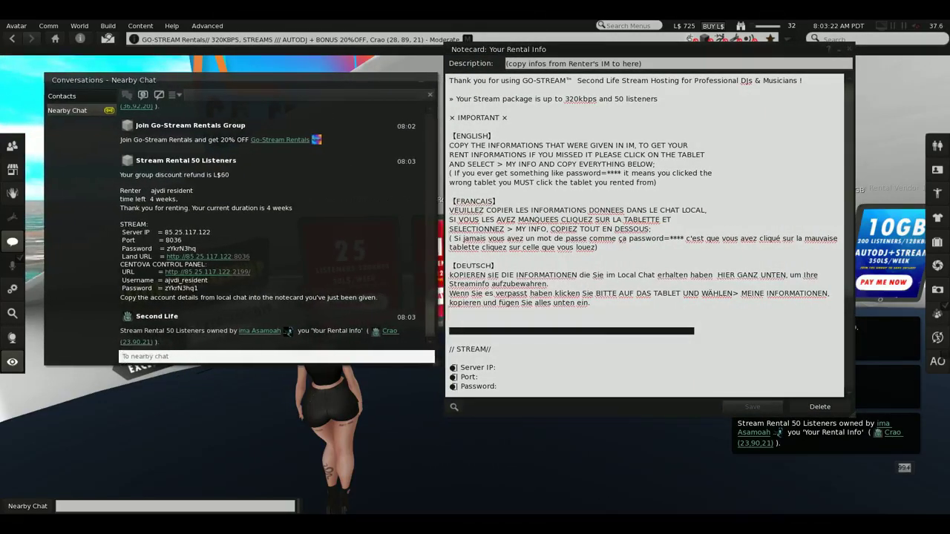
left_click(449, 80)
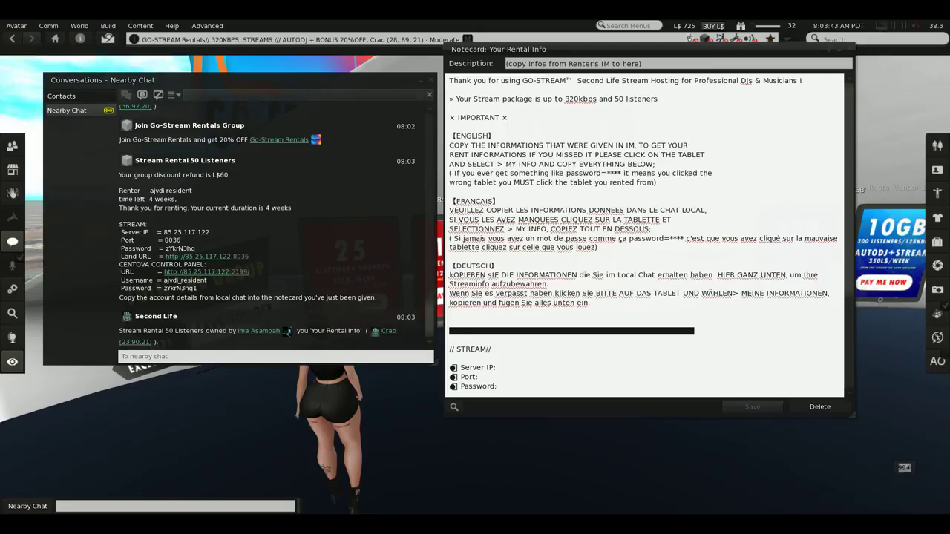
Copy server IP 85.25.117.122, port 8036, stream password and Land URL from chat into the notecard
scroll(646, 238, "down", 5)
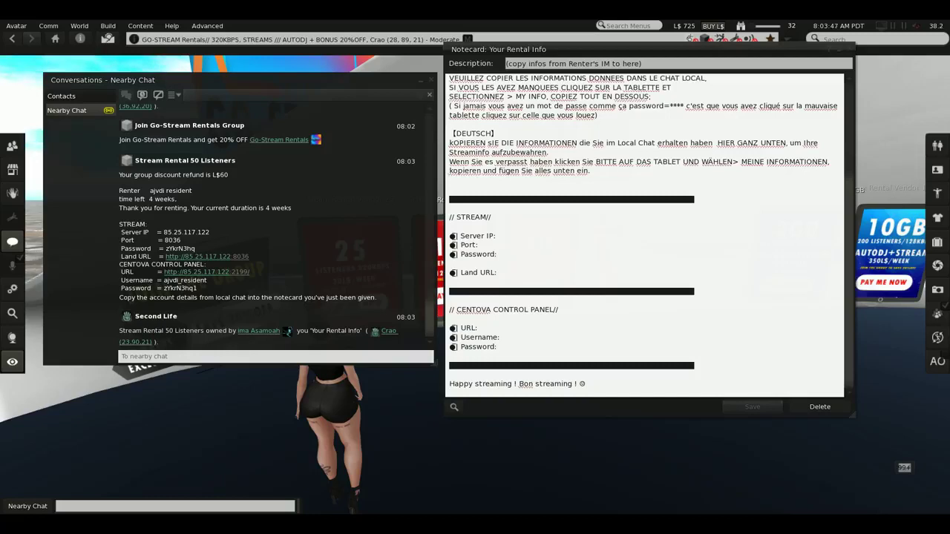
left_click_drag(163, 232, 209, 232)
key("ctrl+c")
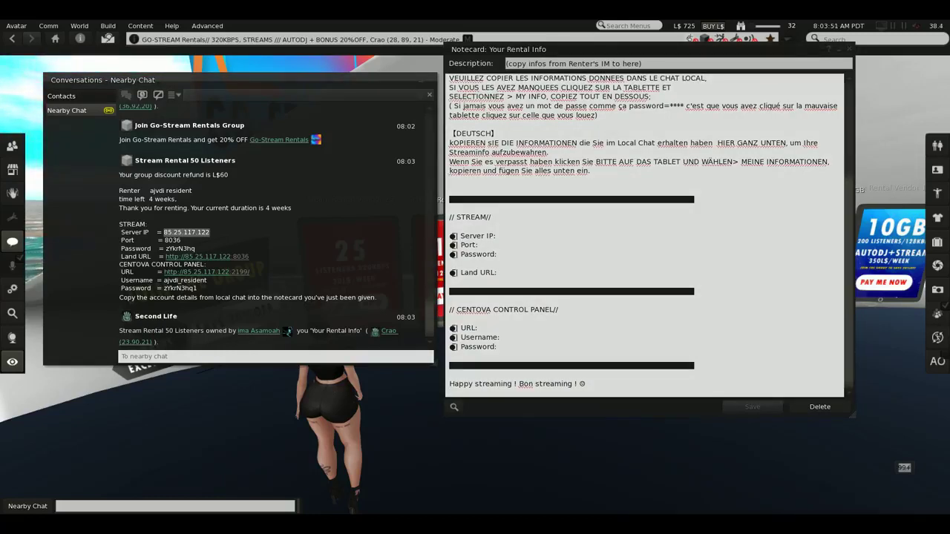
left_click(505, 235)
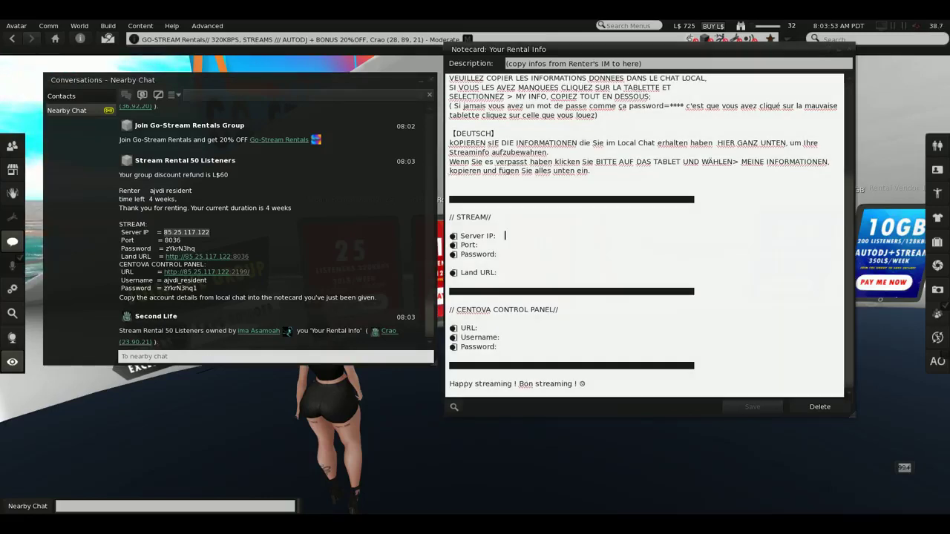
key("ctrl+v")
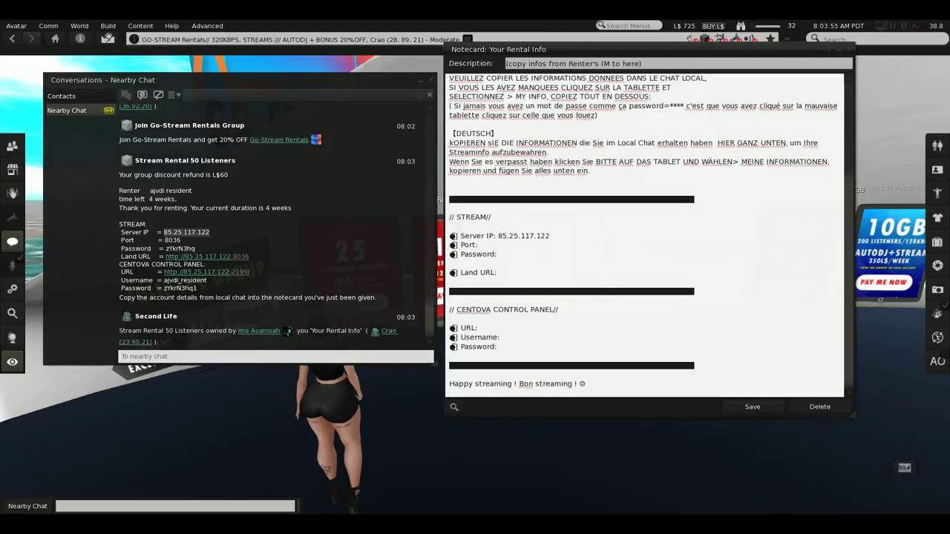
left_click_drag(164, 240, 181, 240)
key("ctrl+c")
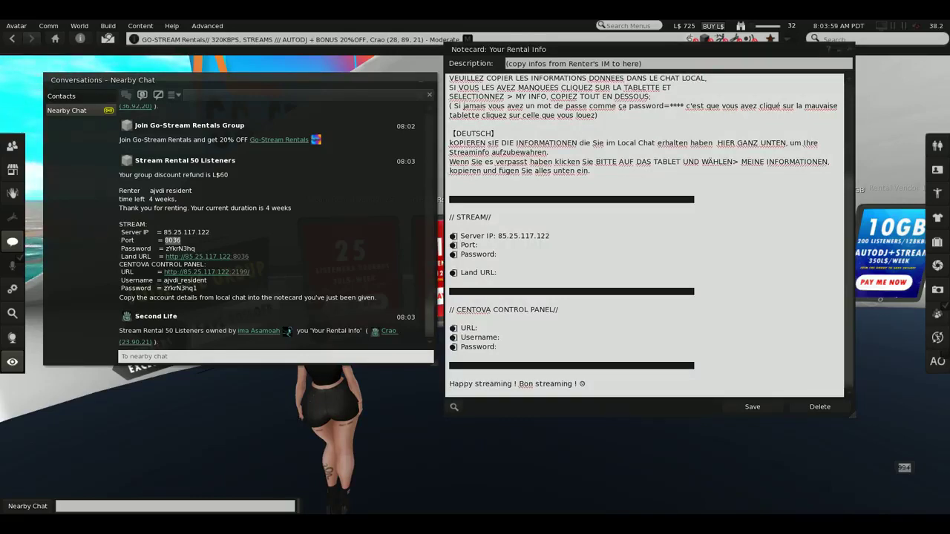
left_click(480, 245)
key("ctrl+v")
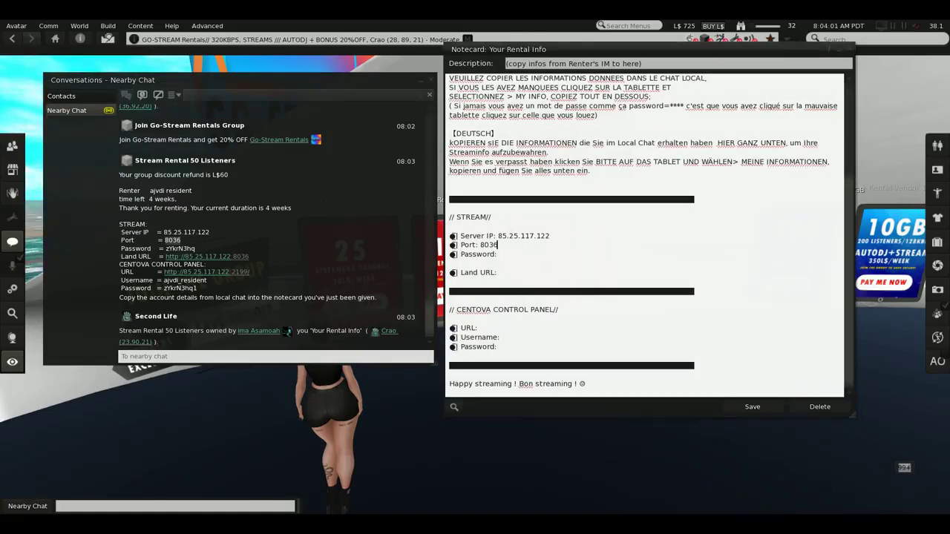
left_click(166, 248)
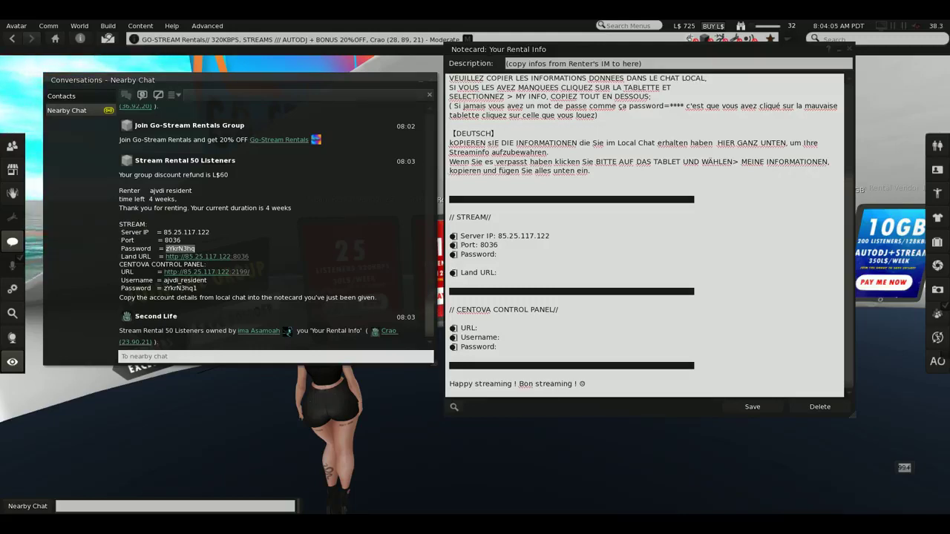
left_click(497, 254)
key("ctrl+v")
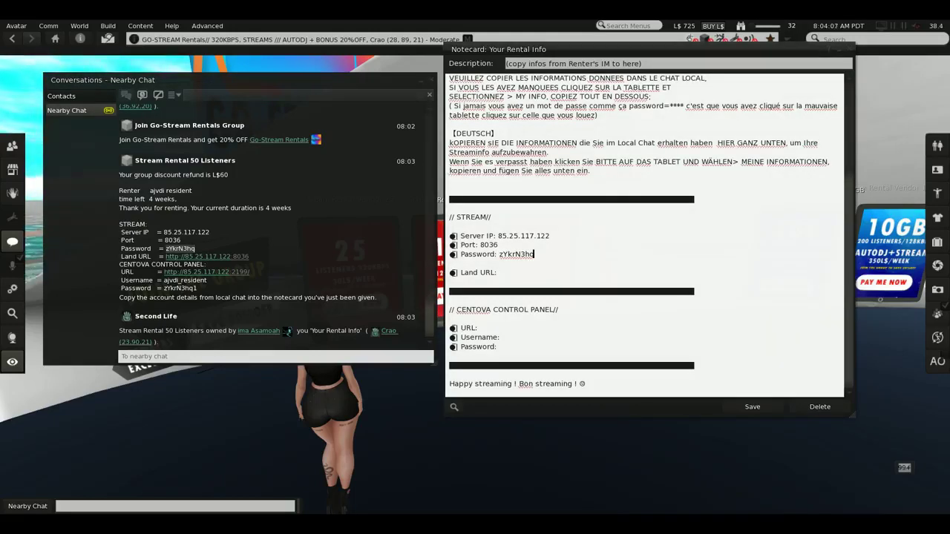
left_click_drag(249, 256, 182, 256)
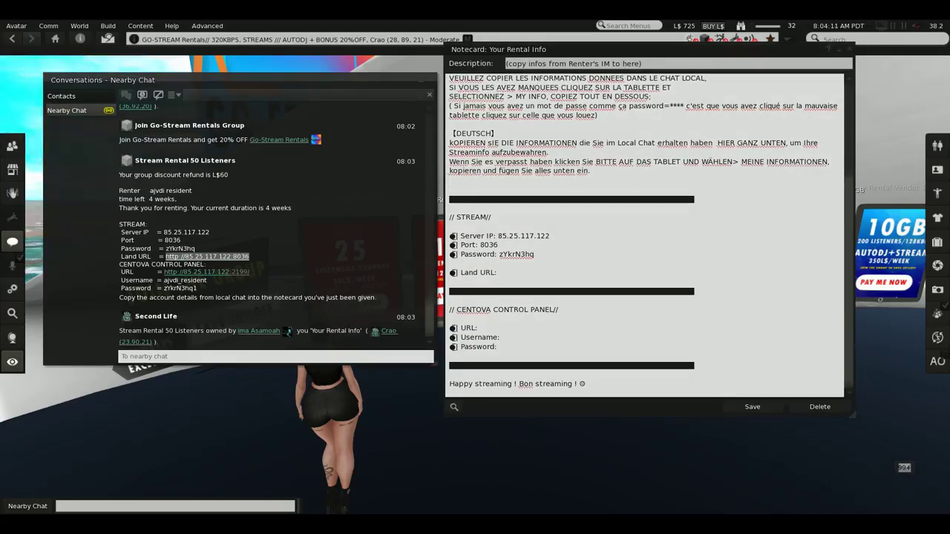
left_click(497, 273)
type("http://85.25.117.122:8036")
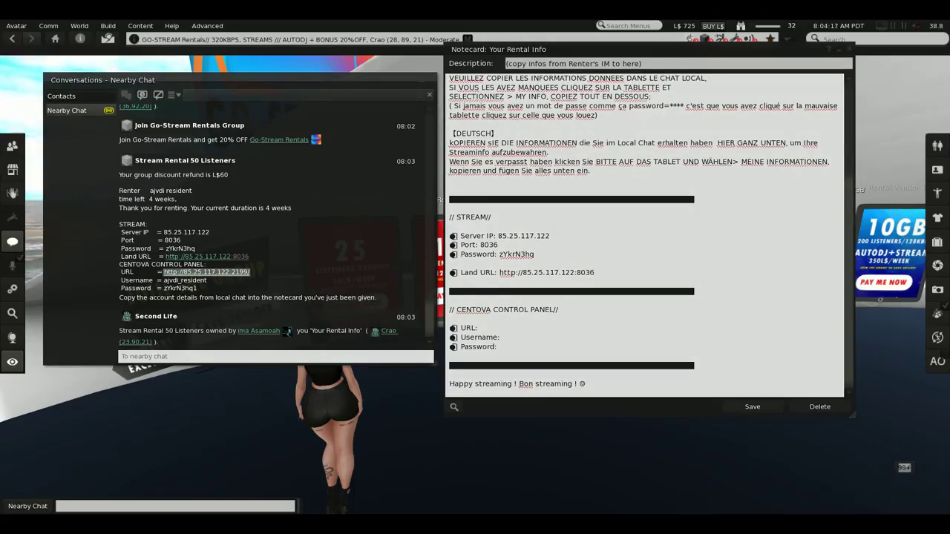
Fill in the Centova panel URL, username and password in the notecard, then close Nearby Chat
left_click(479, 327)
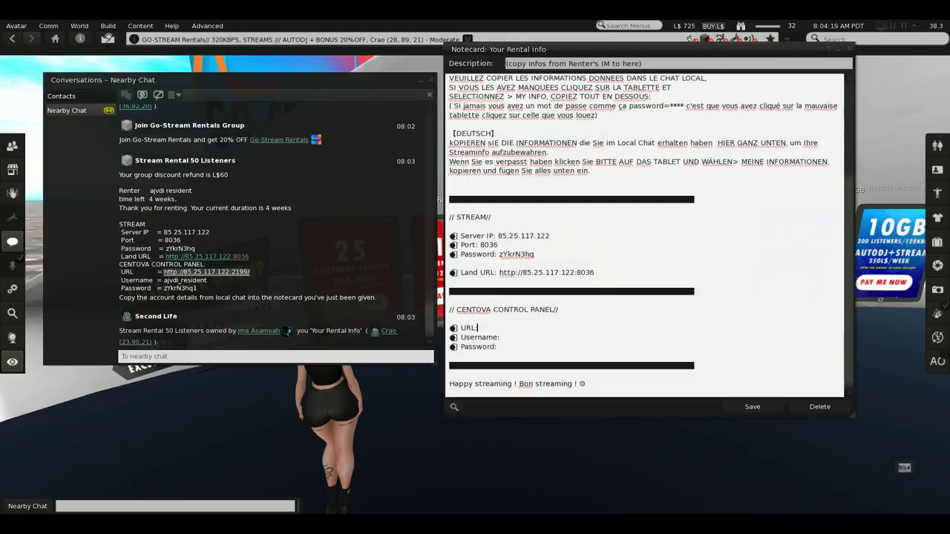
type("http://85.25.117.122:2199/")
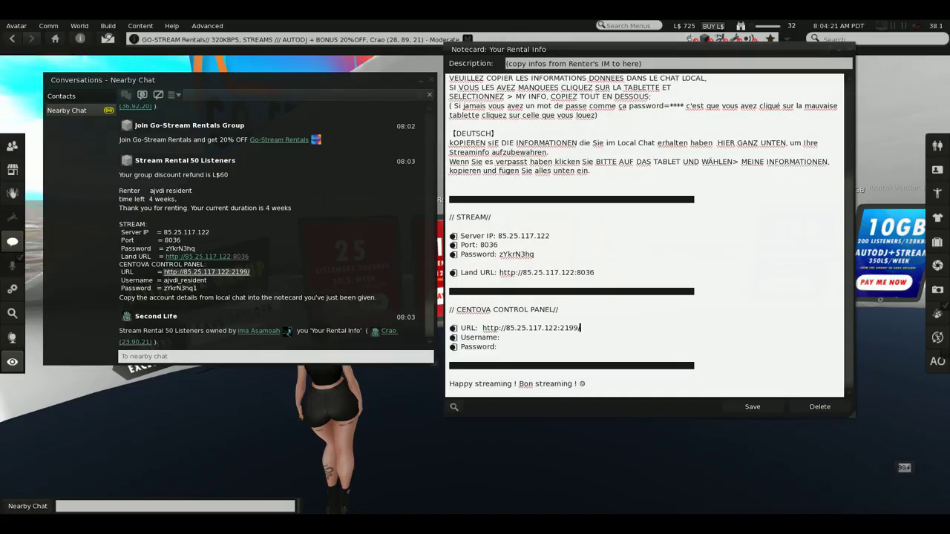
left_click_drag(163, 280, 207, 279)
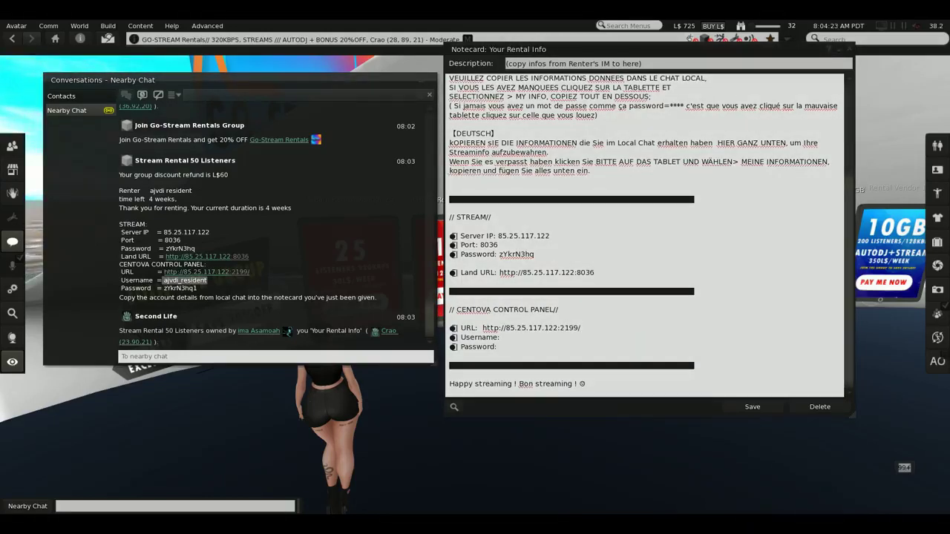
left_click(502, 336)
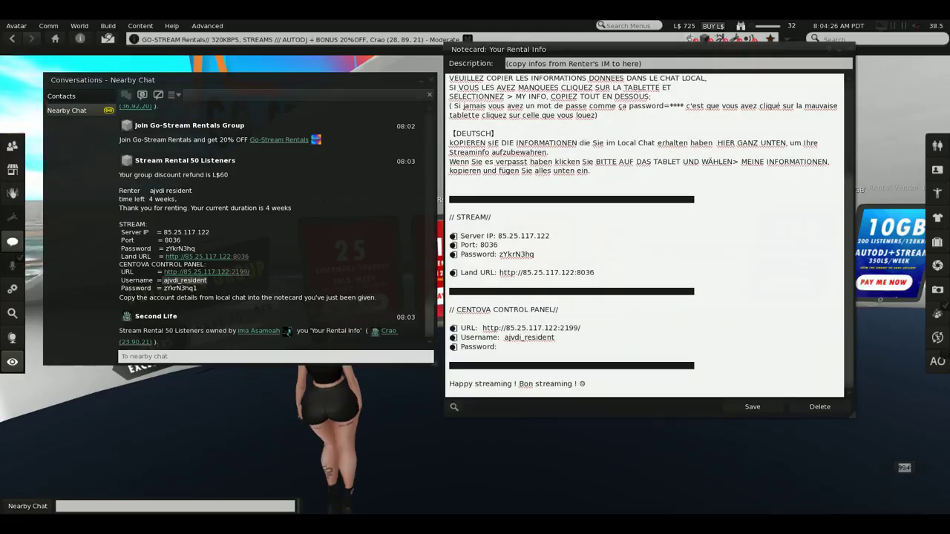
left_click_drag(163, 288, 197, 288)
key("ctrl+c")
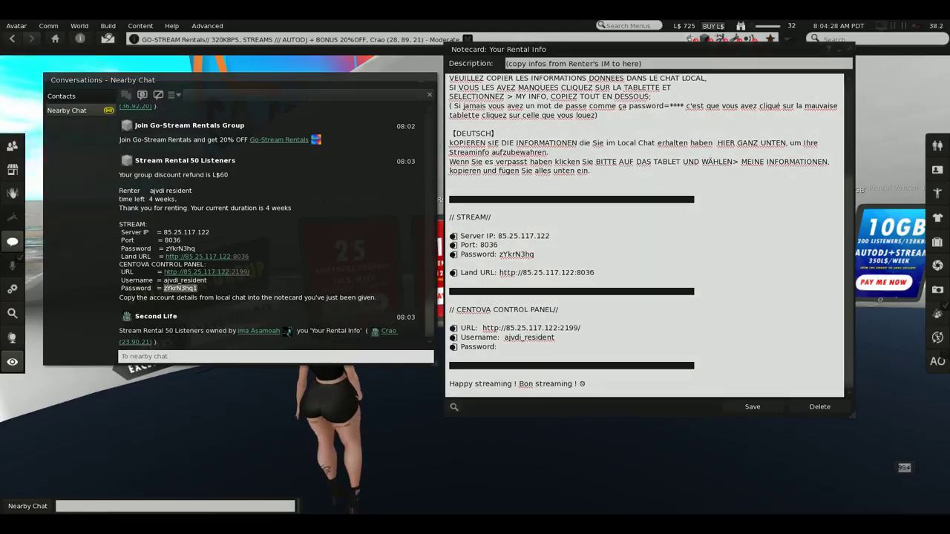
left_click(499, 346)
key("ctrl+v")
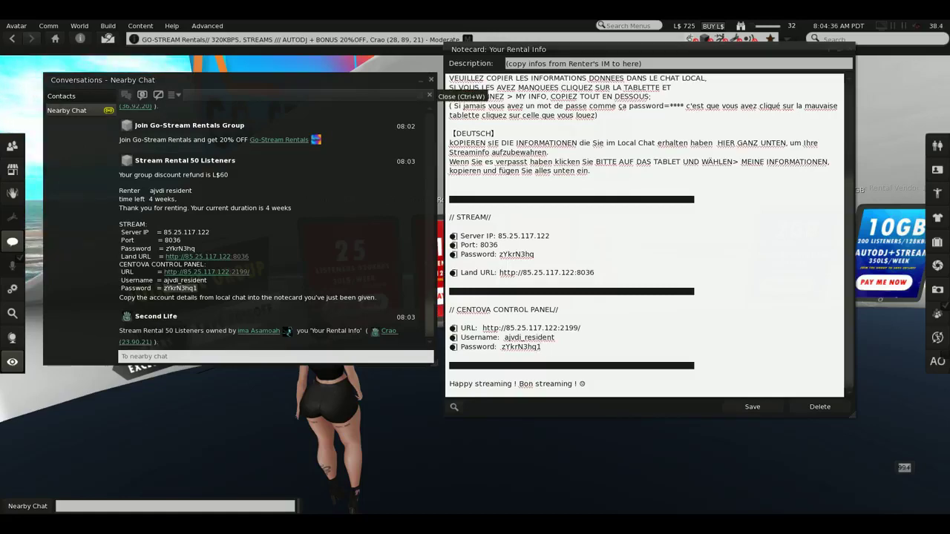
left_click(429, 94)
Save the filled-in 'Your Rental Info' notecard and scroll down to review it
left_click(752, 407)
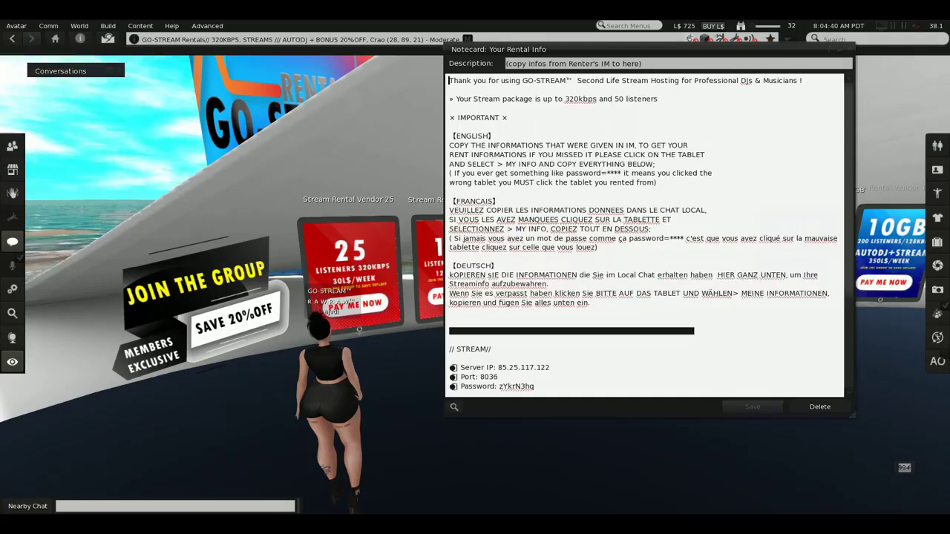
scroll(645, 237, "down", 5)
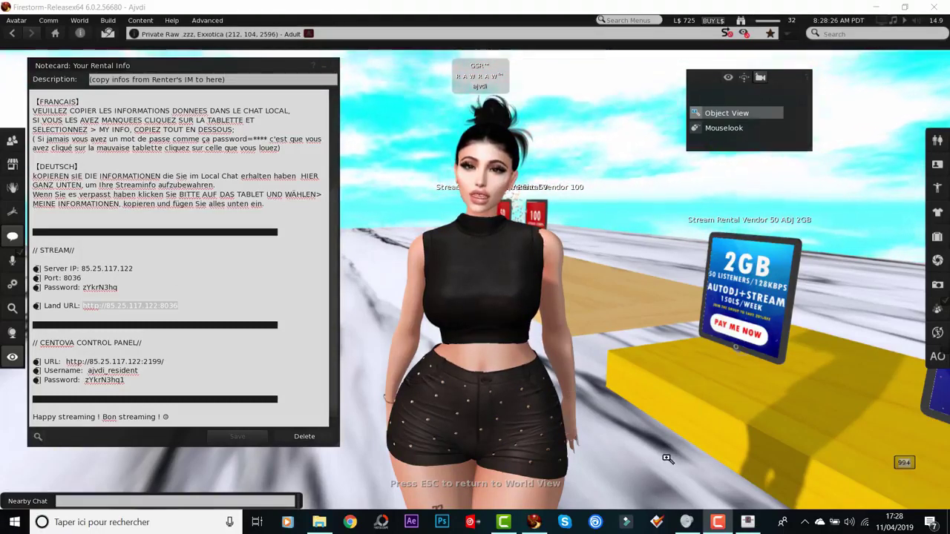
Open Mixxx's live broadcasting (Diffusion en direct) preferences
left_click(747, 521)
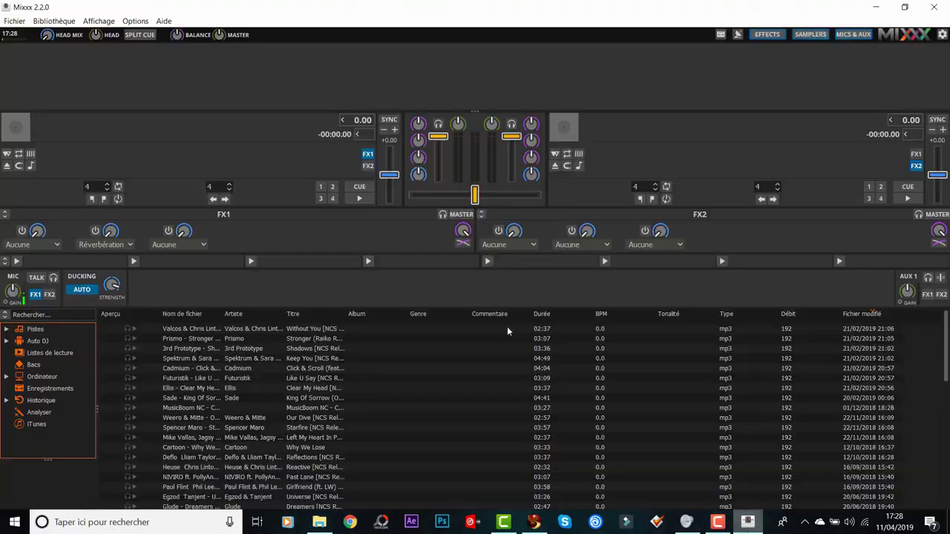
left_click(127, 21)
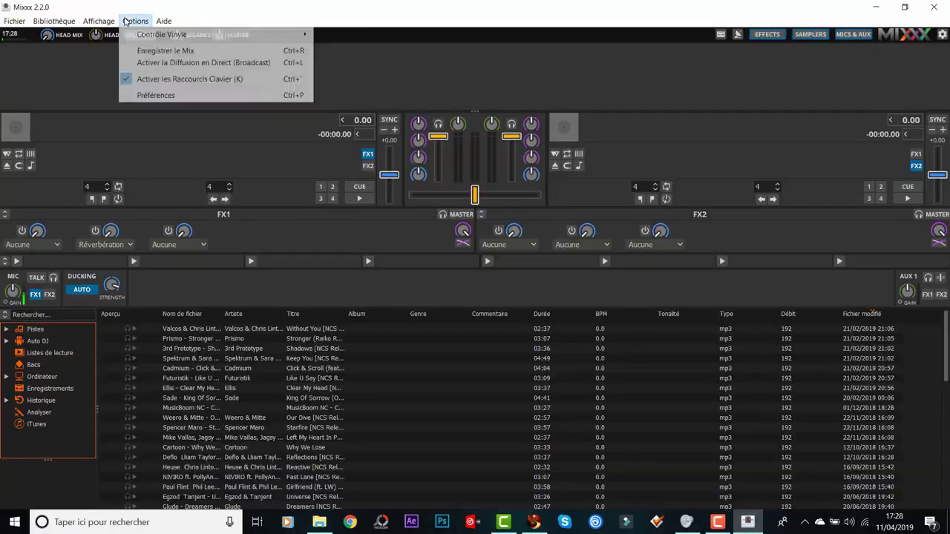
left_click(167, 95)
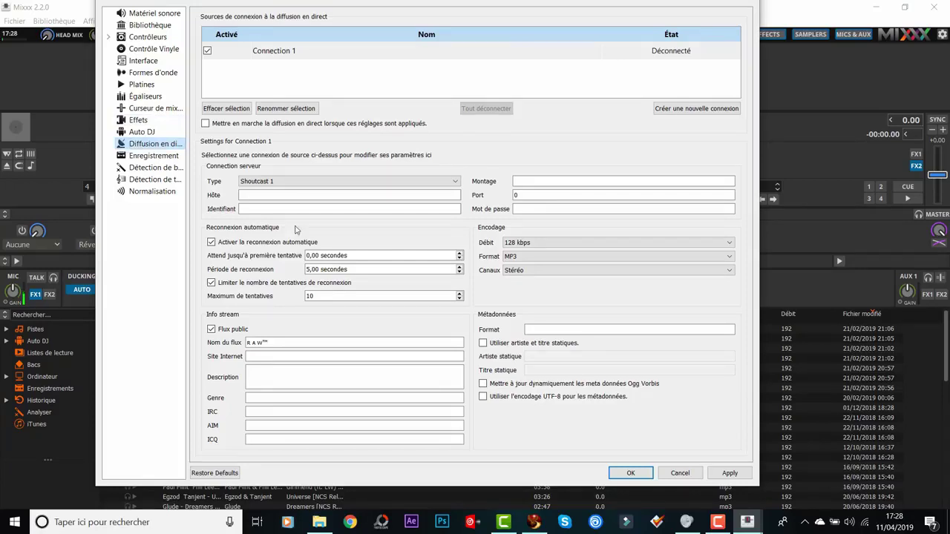
Copy server IP 85.25.117.122 from the notecard into Mixxx's host, login and mount fields
left_click(533, 522)
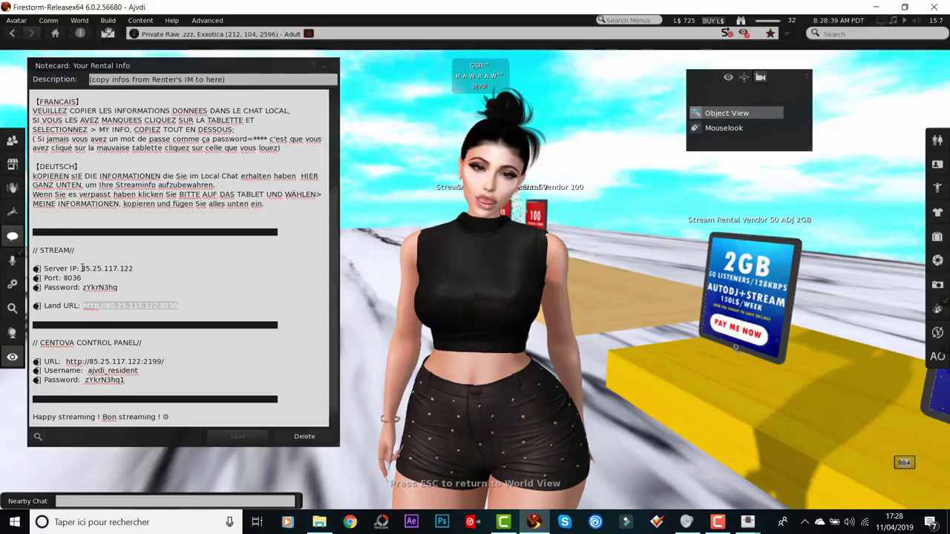
left_click_drag(81, 268, 134, 268)
key("ctrl+c")
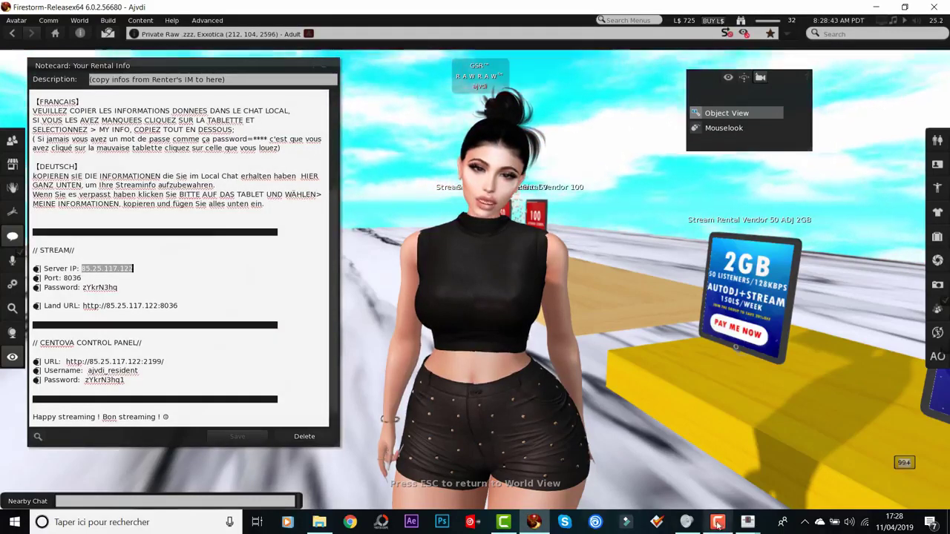
mouse_move(747, 521)
left_click(705, 479)
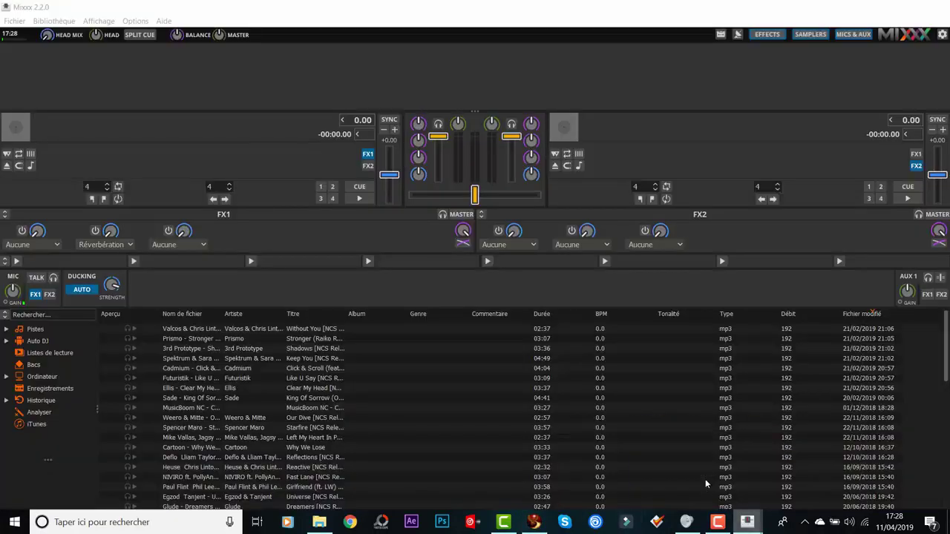
left_click(801, 475)
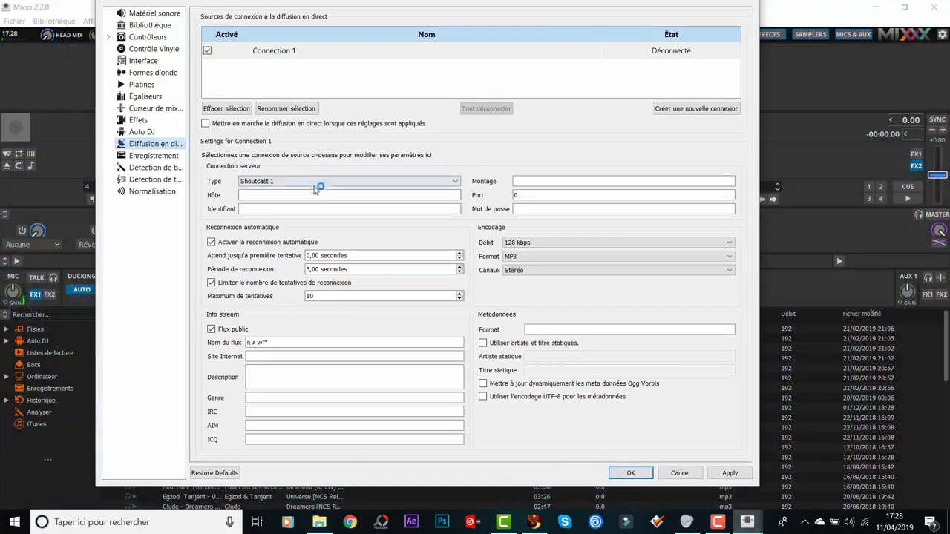
left_click(242, 196)
left_click(244, 210)
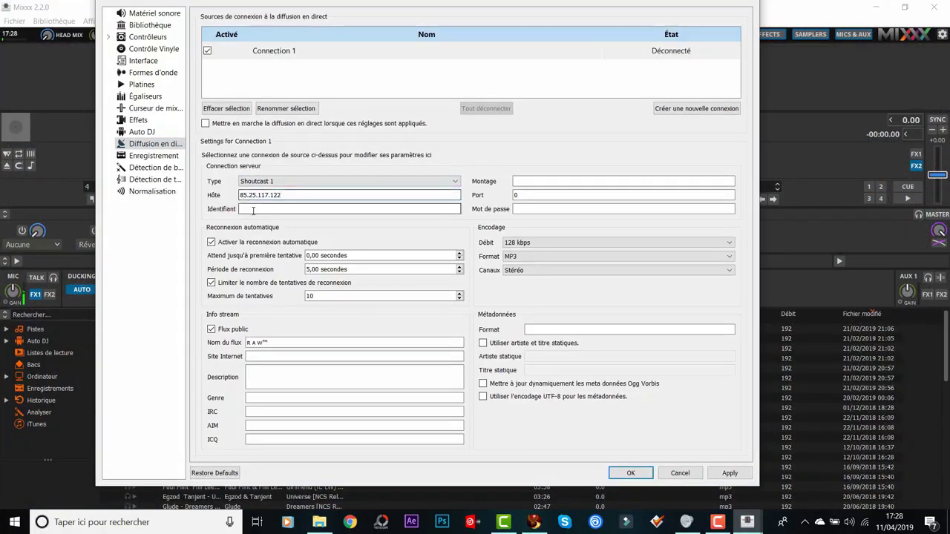
key("ctrl+v")
left_click(520, 181)
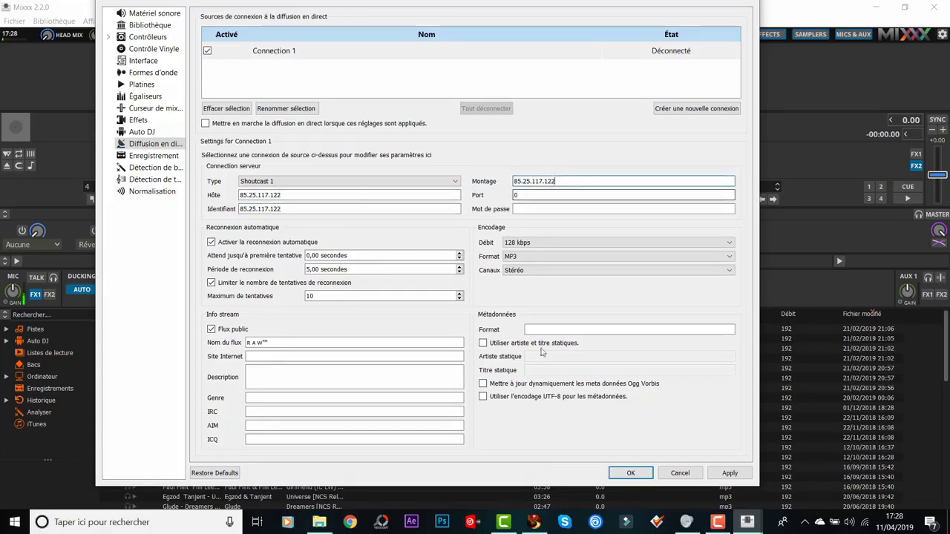
left_click(533, 521)
Copy port 8036 from the notecard into Mixxx's Port field
double_click(77, 278)
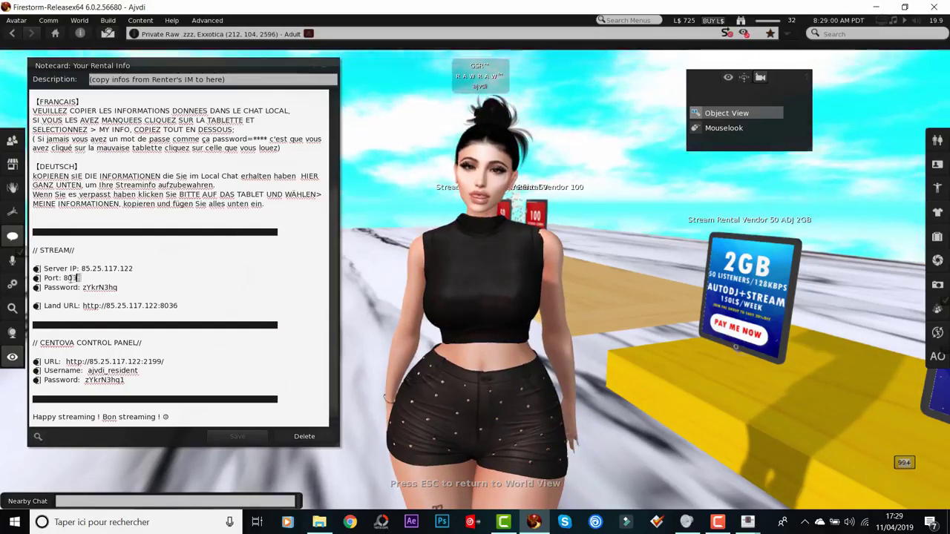
key("ctrl+c")
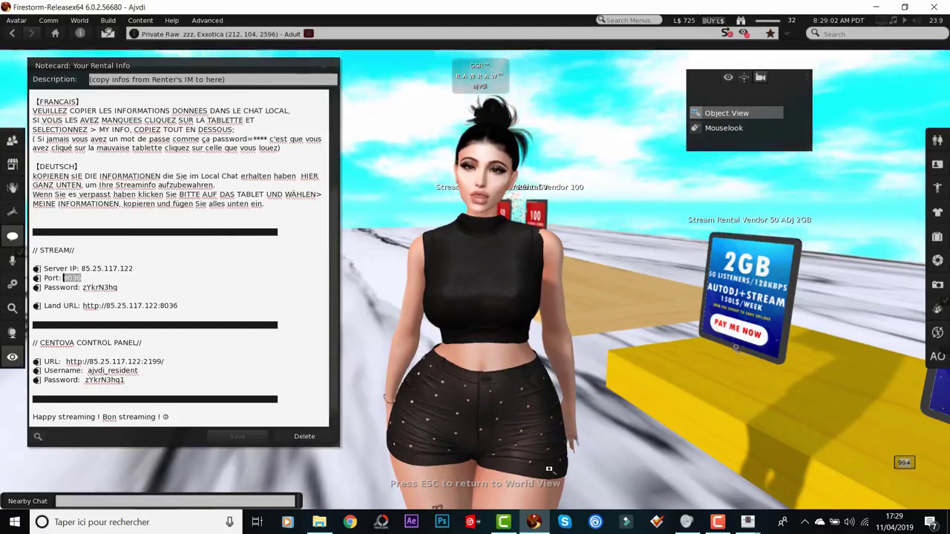
left_click(747, 523)
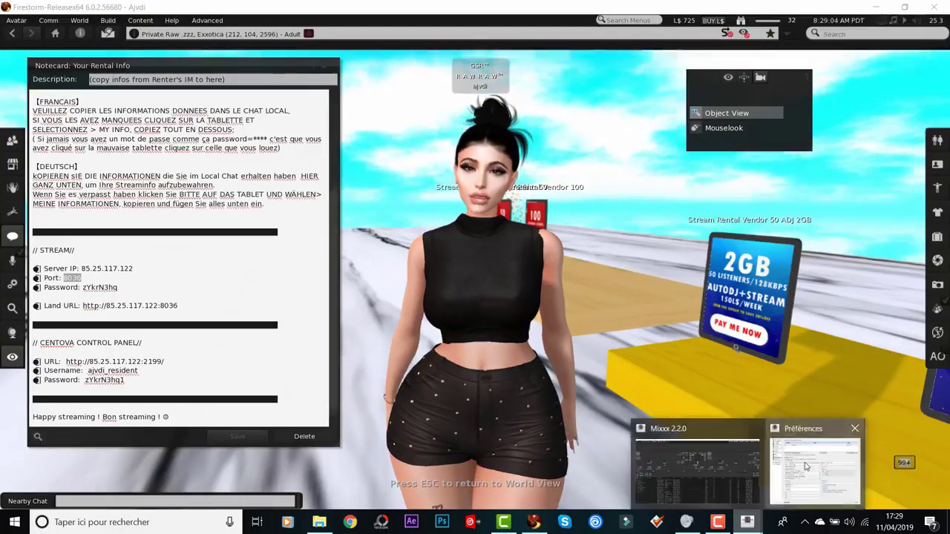
left_click(854, 468)
double_click(559, 196)
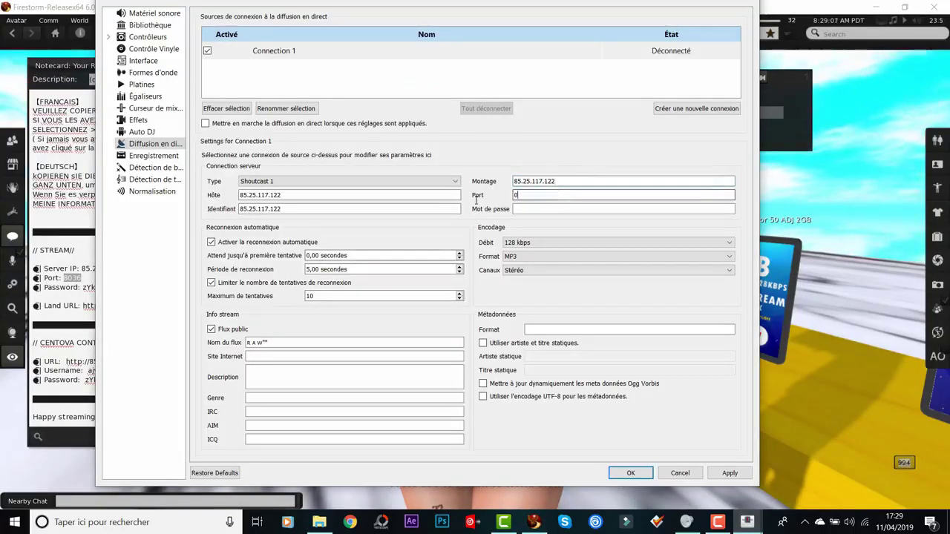
Copy the stream password from the notecard into Mixxx's Mot de passe field
left_click(83, 288)
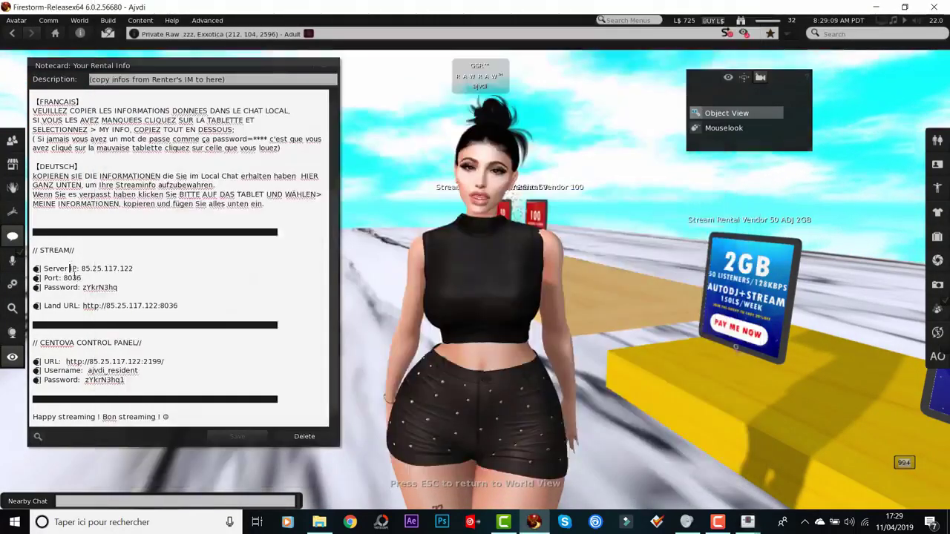
left_click_drag(83, 287, 118, 287)
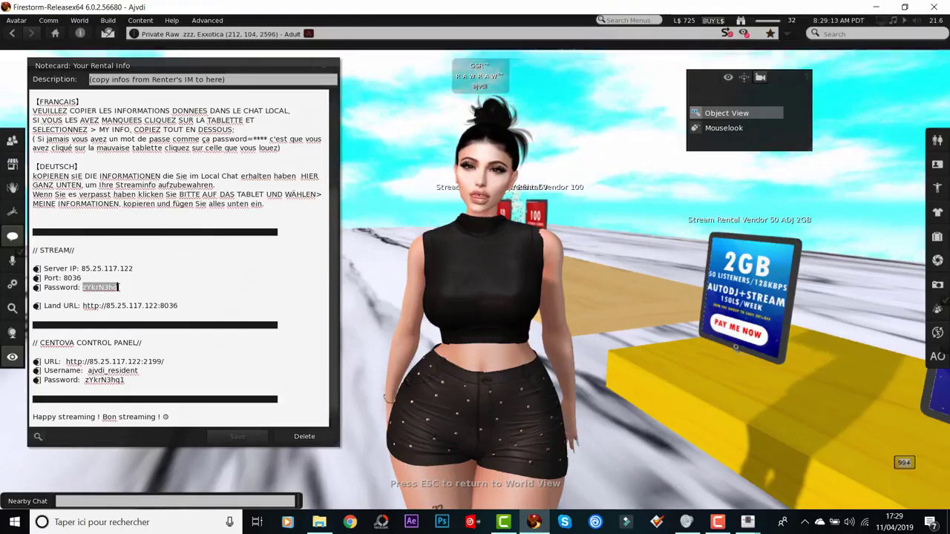
mouse_move(747, 524)
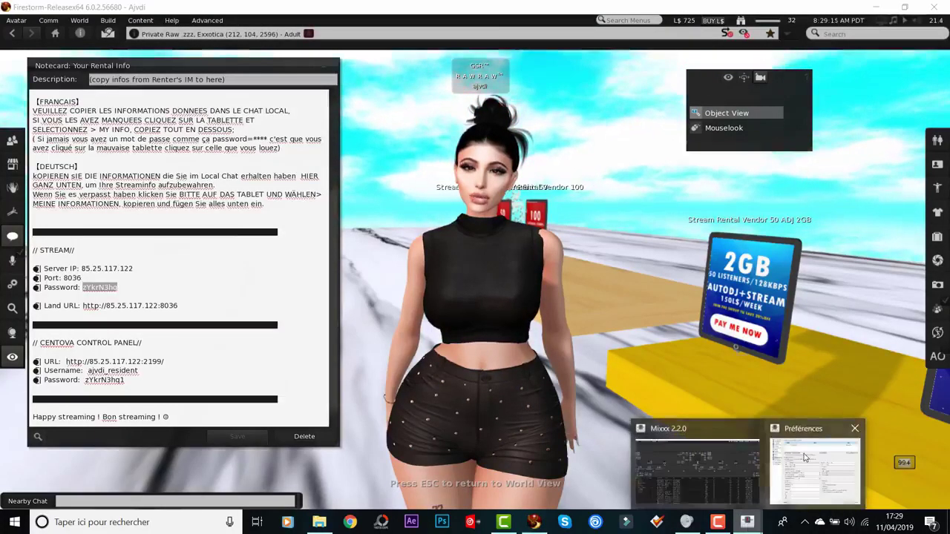
left_click(824, 471)
left_click(534, 213)
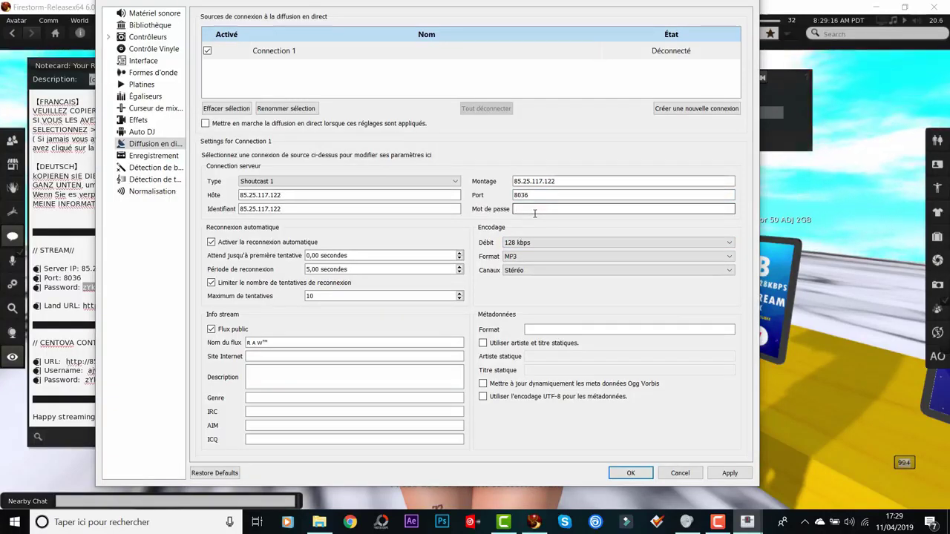
key("ctrl+v")
left_click(531, 242)
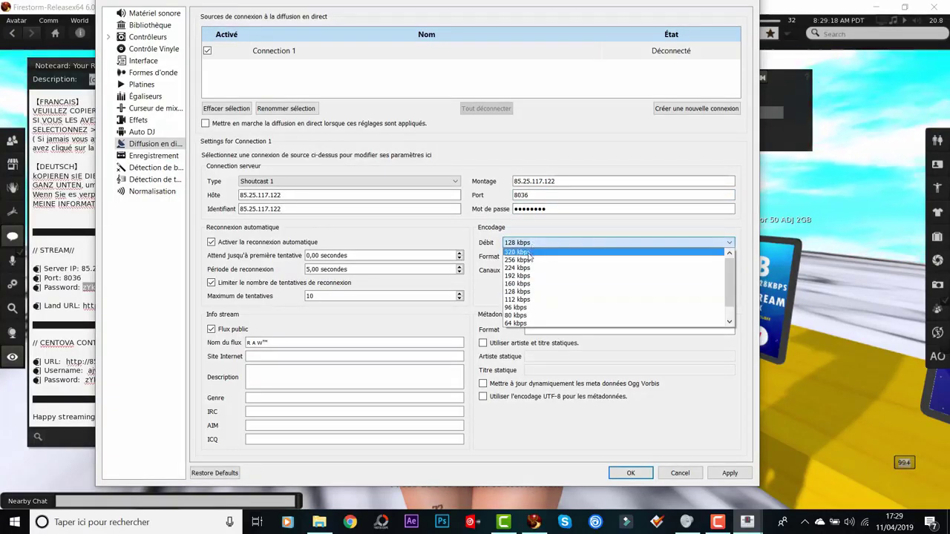
Try 320 kbps, settle the bitrate back on 128 kbps, and confirm the preferences with OK
left_click(528, 253)
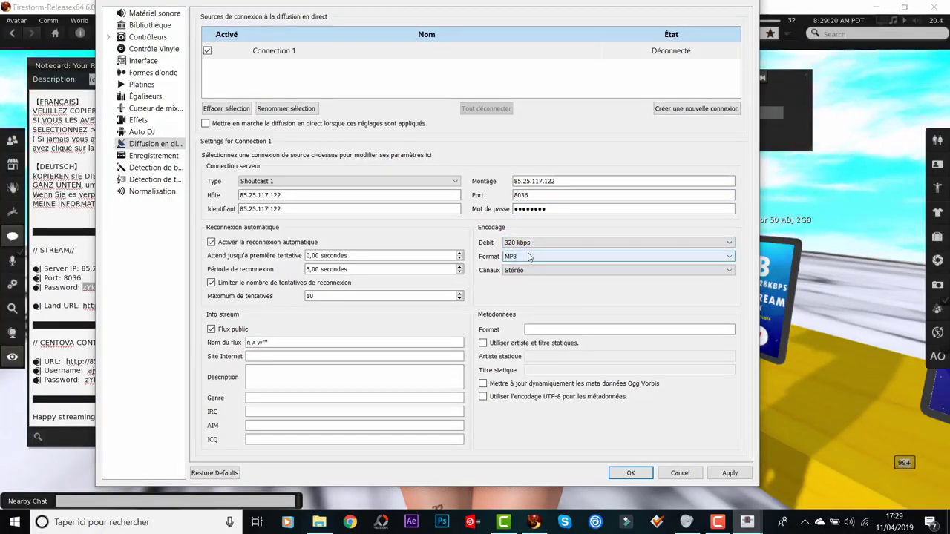
left_click(519, 243)
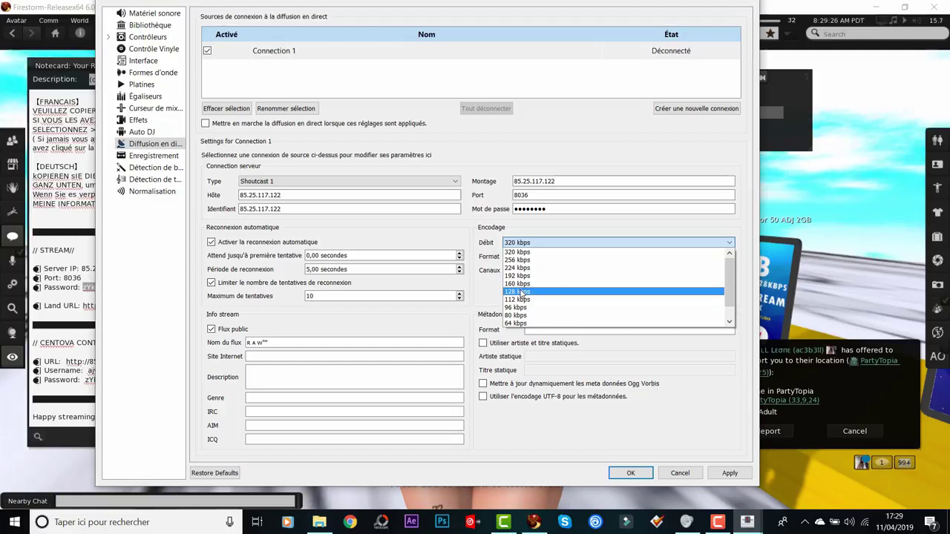
left_click(522, 291)
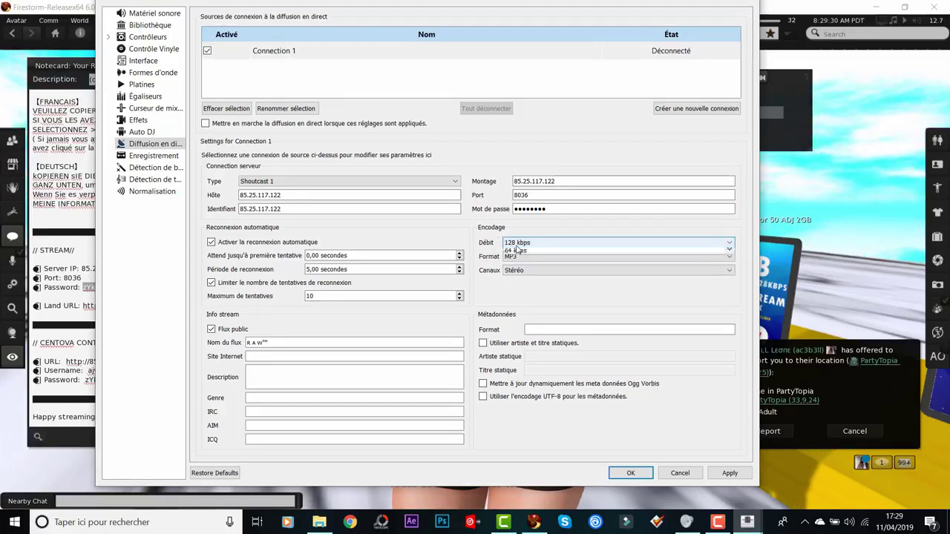
left_click(517, 243)
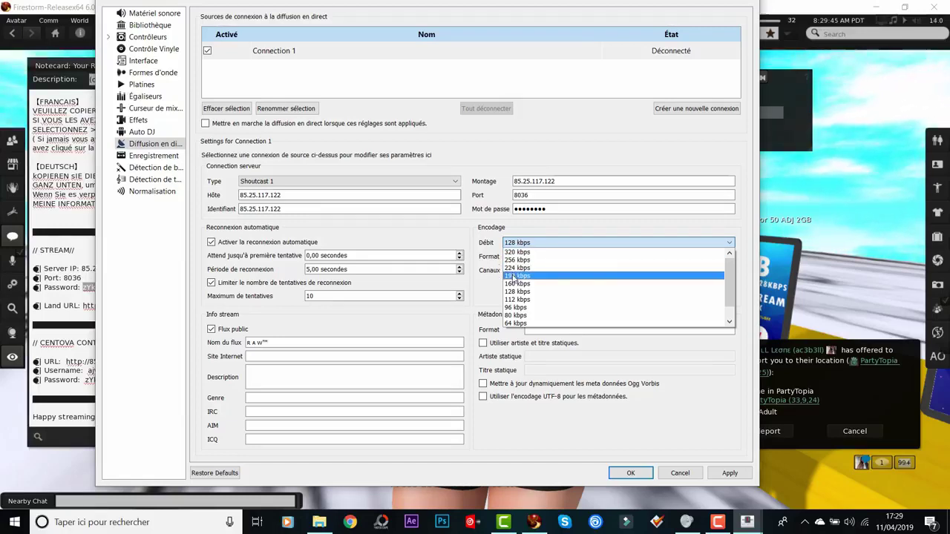
left_click(517, 291)
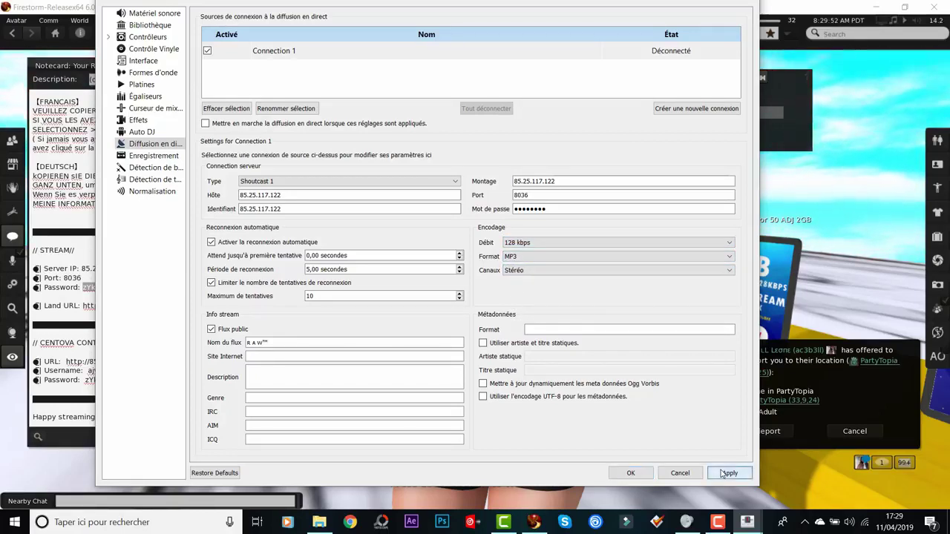
left_click(631, 473)
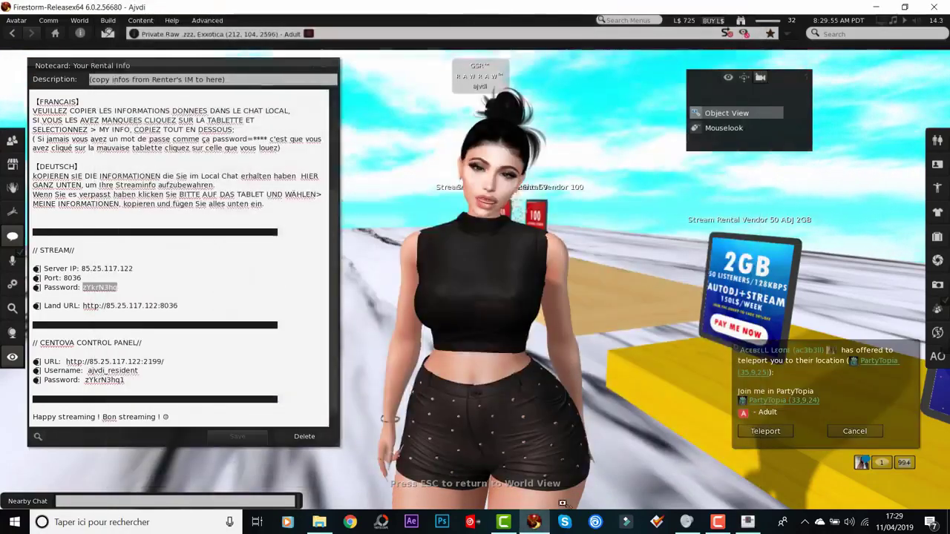
Load Prismo's 'Stronger (Raiko Remix)' onto Mixxx deck 1 and start playing it
left_click(748, 522)
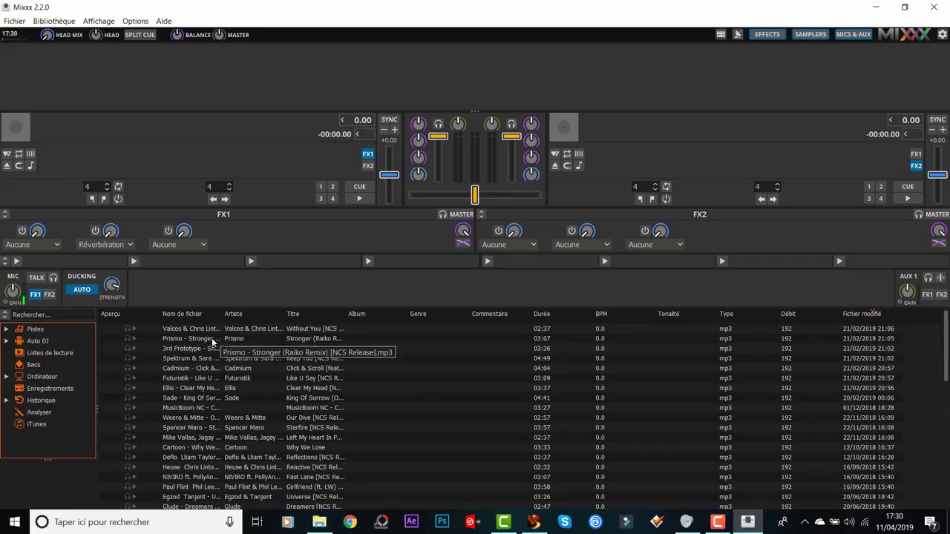
left_click_drag(223, 339, 288, 315)
left_click_drag(246, 157, 271, 165)
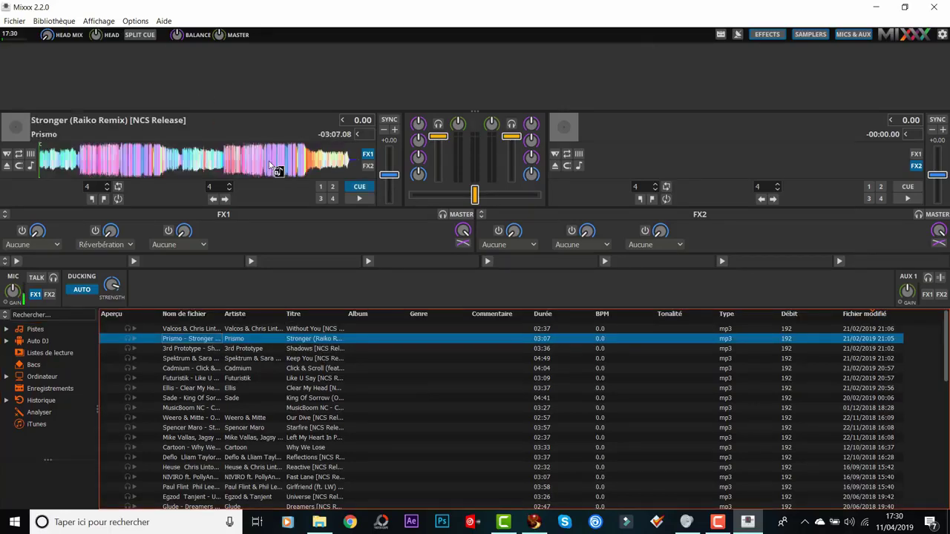
left_click(358, 199)
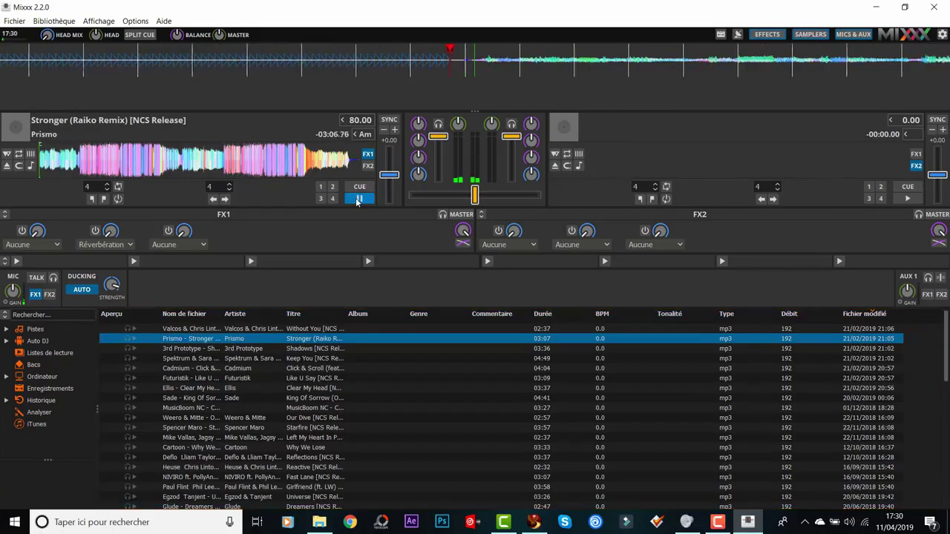
Unmute the Mixxx track's audio in the Windows volume mixer
right_click(850, 521)
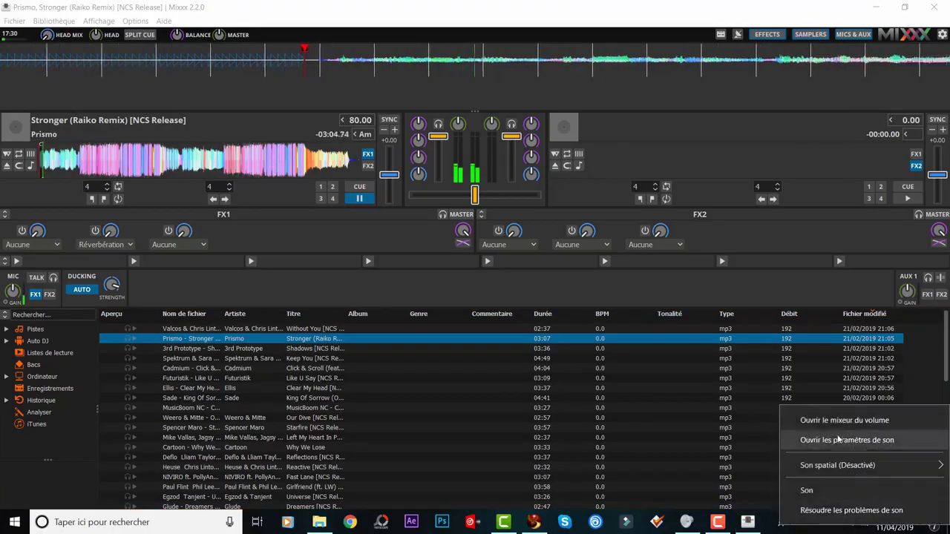
left_click(832, 422)
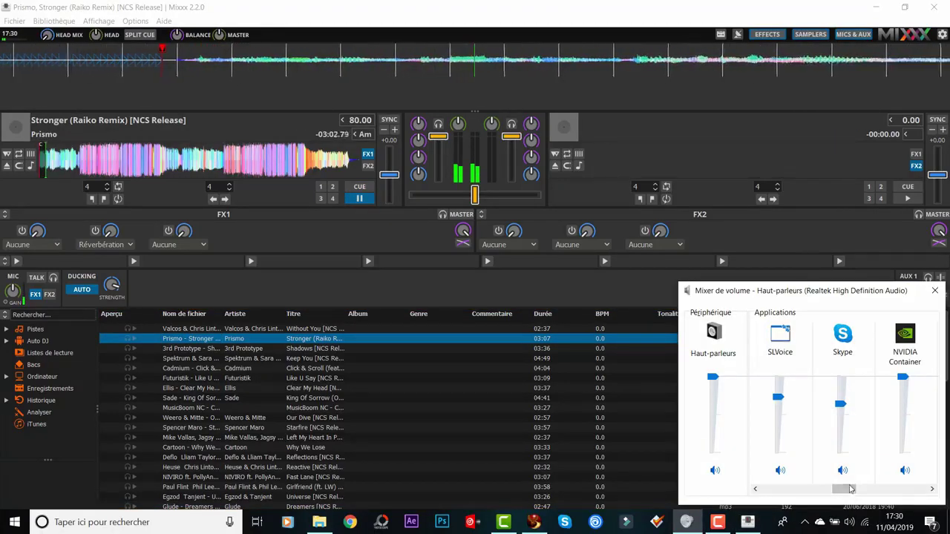
left_click_drag(851, 492, 942, 495)
left_click(905, 472)
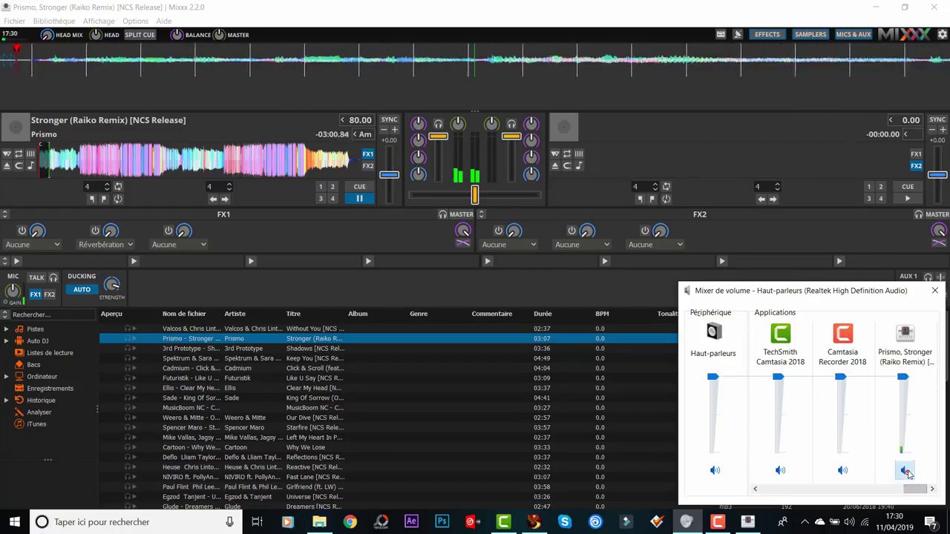
left_click(406, 242)
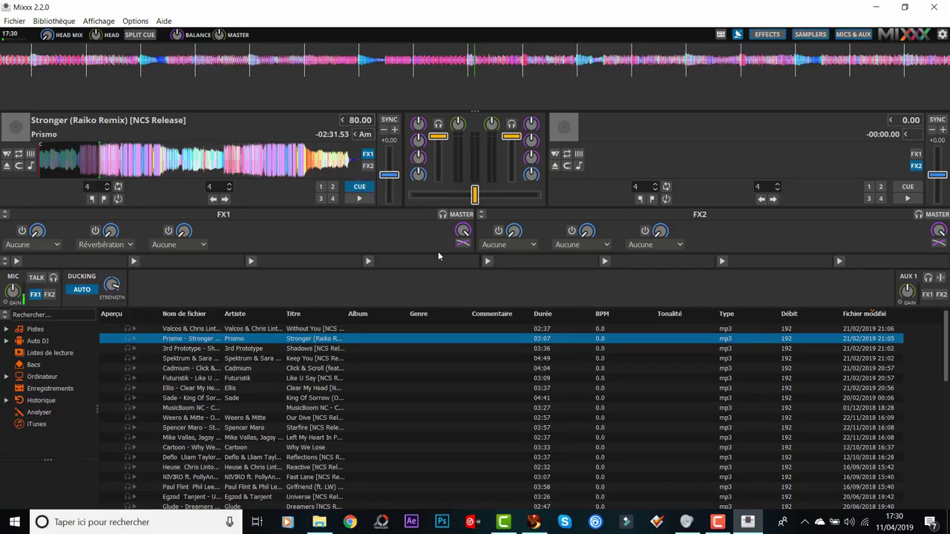
Restart deck 1 and turn the Prismo track down to about 22 in the volume mixer
left_click(359, 199)
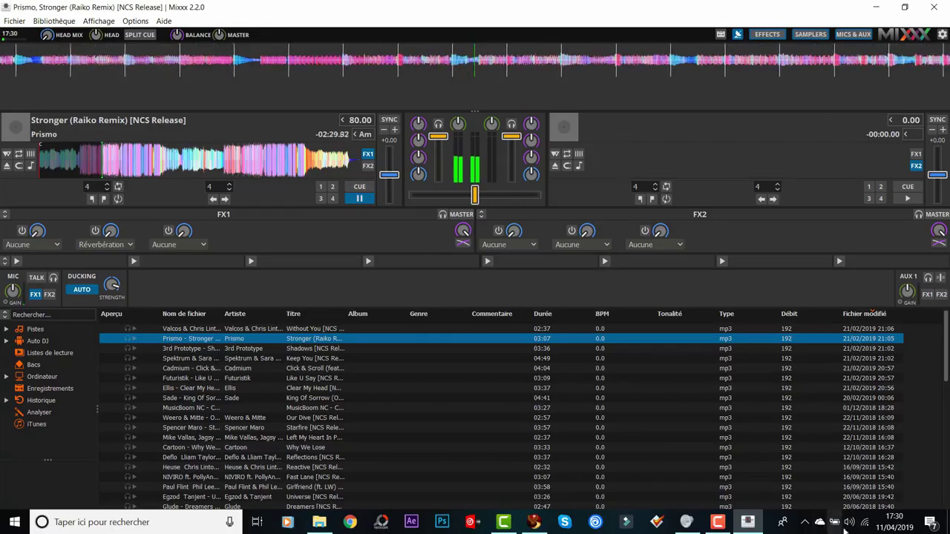
left_click(523, 526)
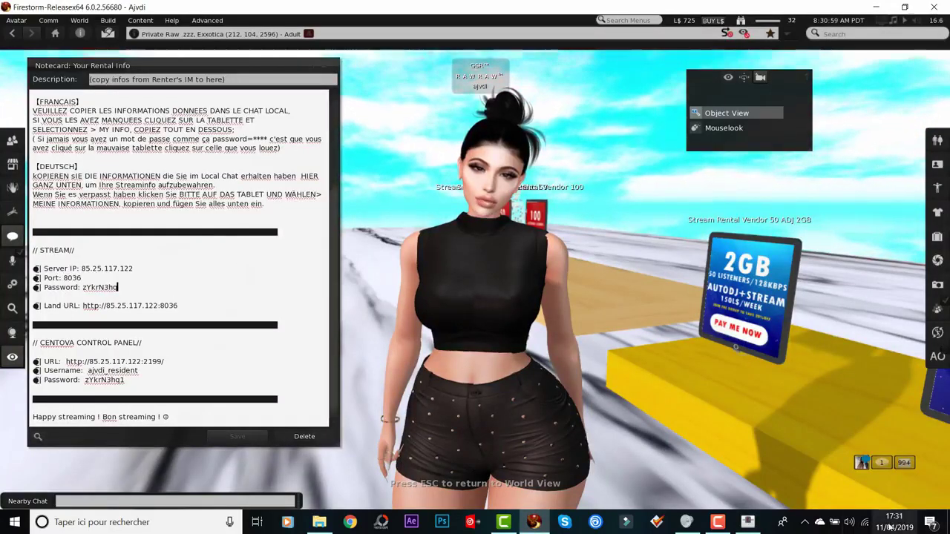
right_click(849, 522)
left_click(843, 423)
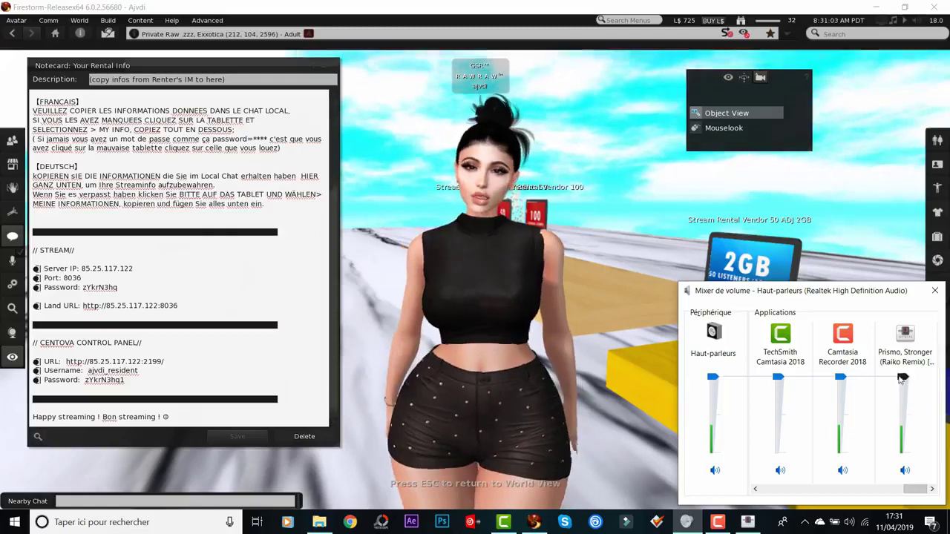
left_click_drag(902, 379, 903, 447)
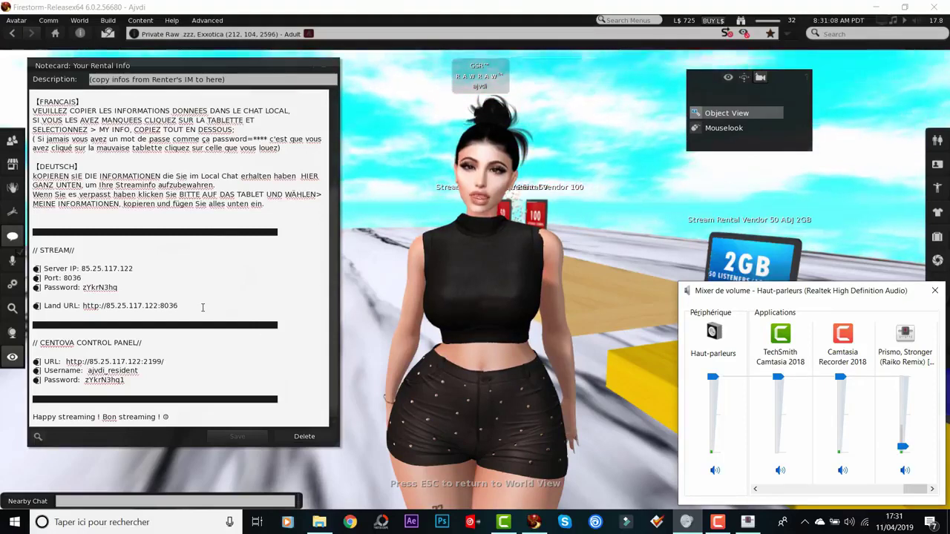
left_click(168, 312)
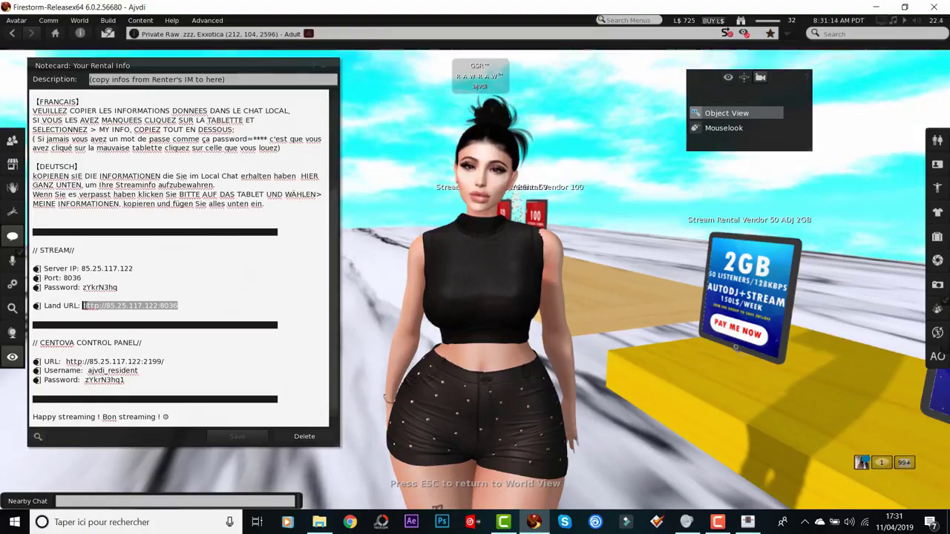
left_click(77, 20)
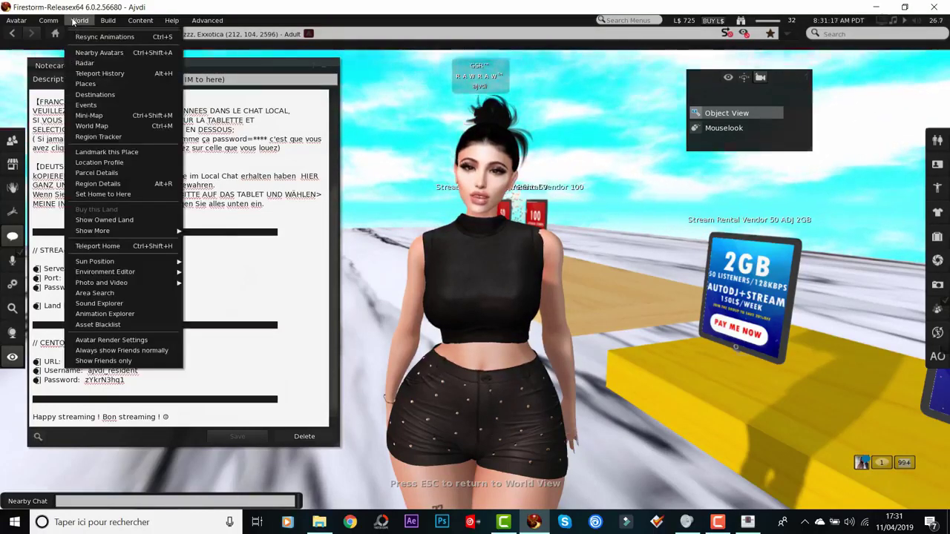
left_click(103, 172)
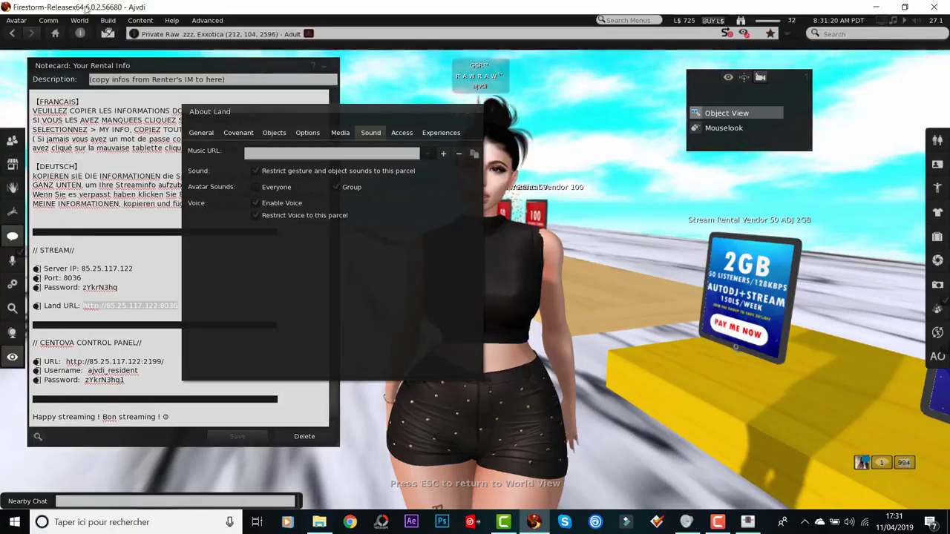
left_click(218, 131)
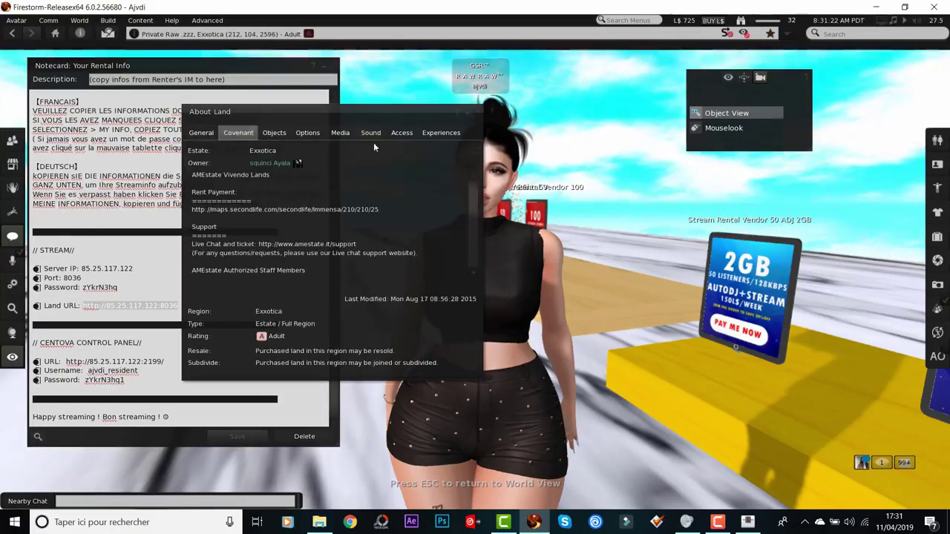
left_click(370, 132)
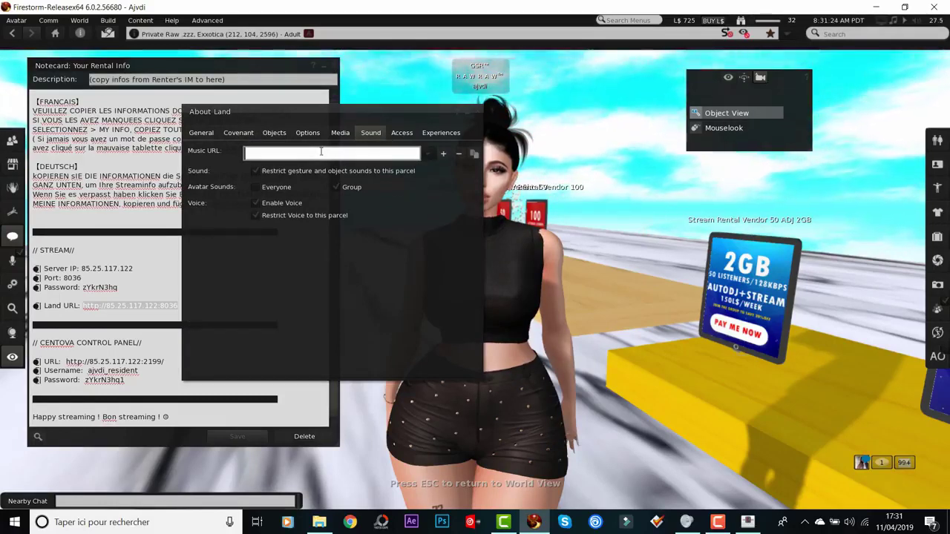
type("http://85.25.117.122:8036")
Raise the viewer's in-world music volume to about half
key("ctrl+a")
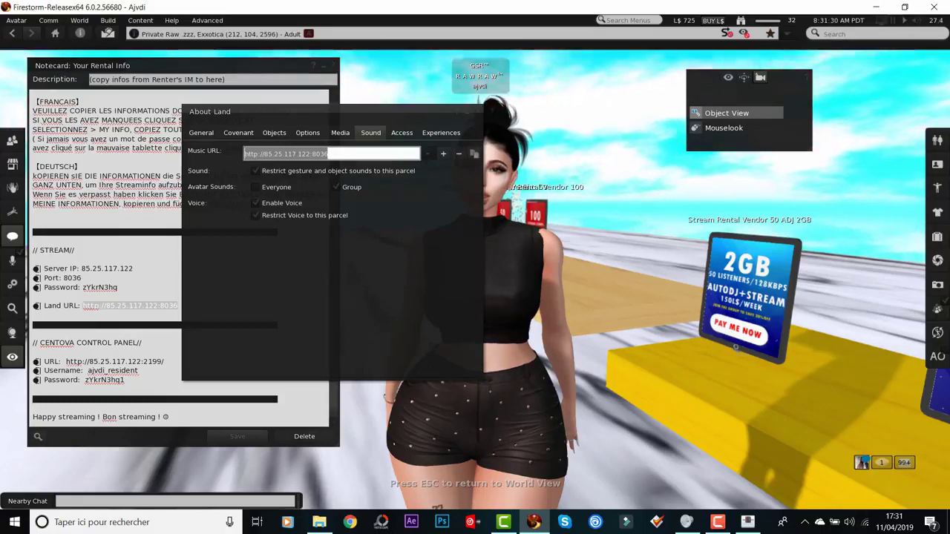
mouse_move(924, 20)
left_click_drag(862, 84, 929, 82)
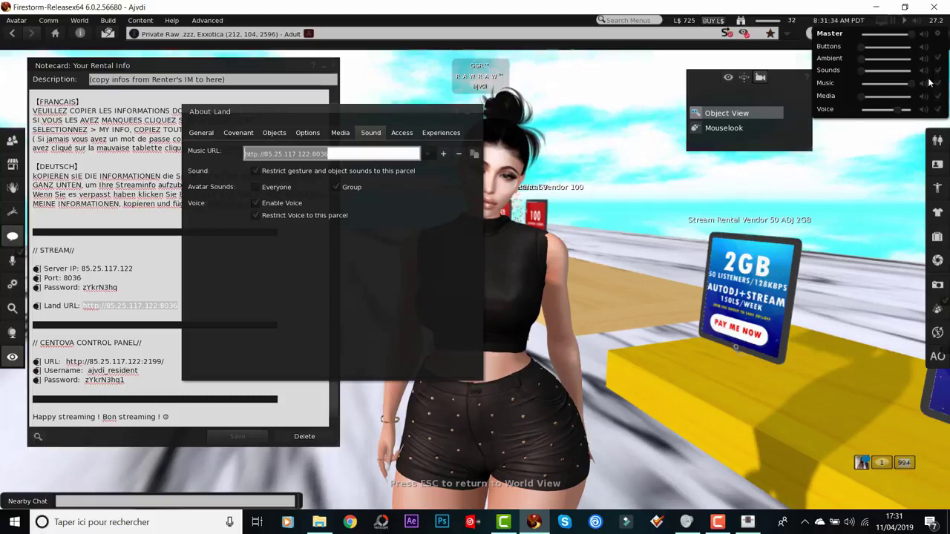
Minimize About Land, turn in-world music fully down, and enable Mixxx's microphone talk
left_click(466, 111)
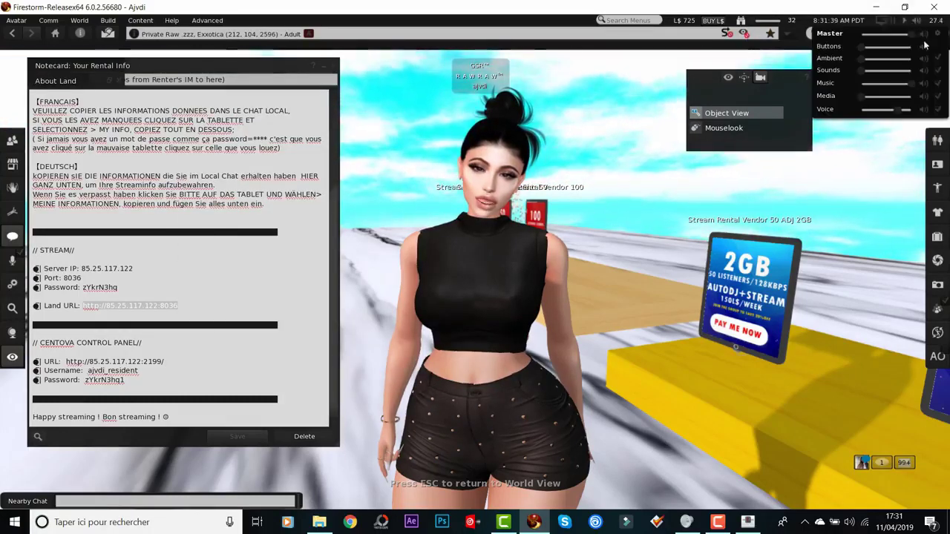
left_click_drag(912, 85, 856, 88)
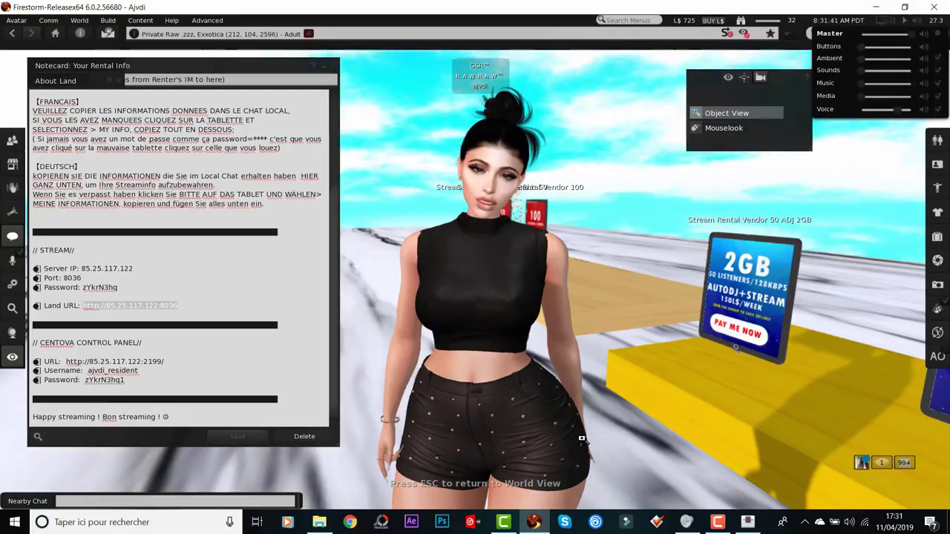
left_click(747, 522)
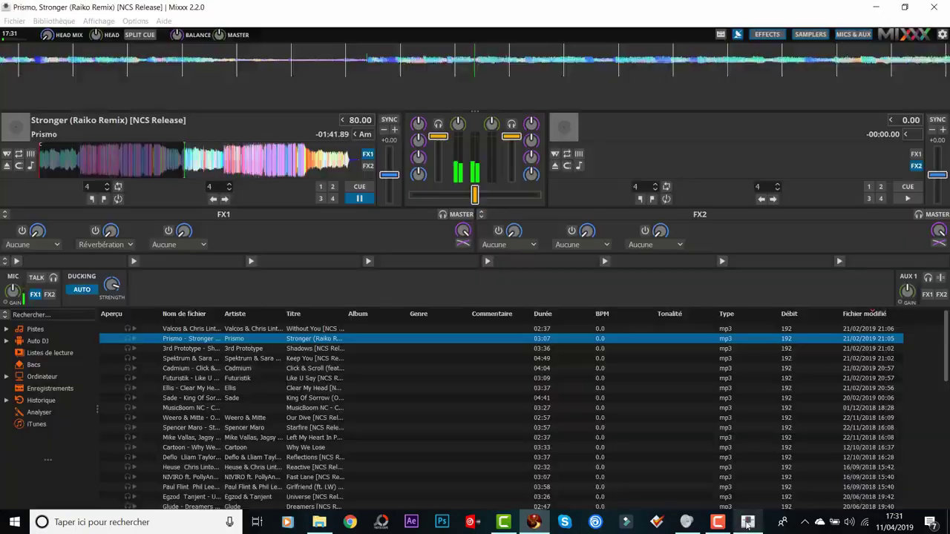
left_click(35, 277)
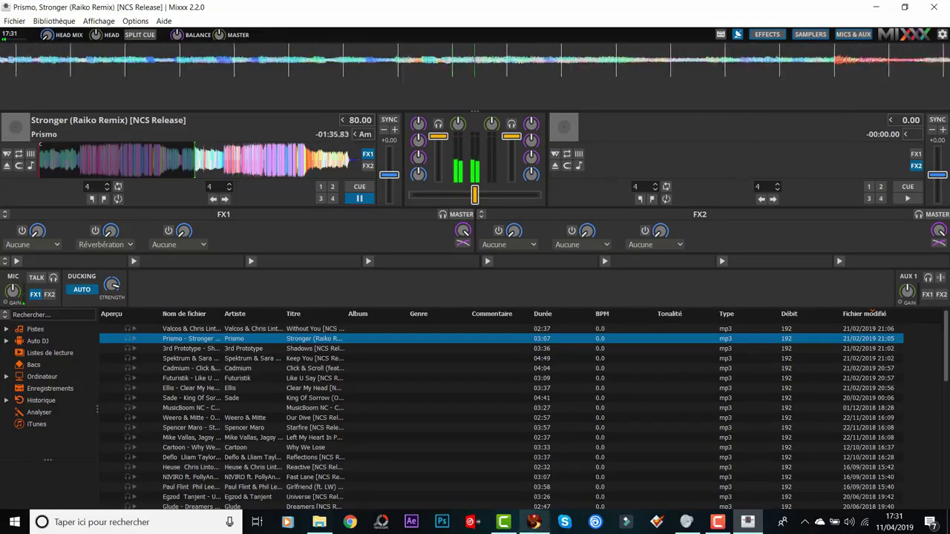
Lower the Prismo track almost to silence in the volume mixer and nudge in-world music lower
key("alt+Tab")
mouse_move(924, 20)
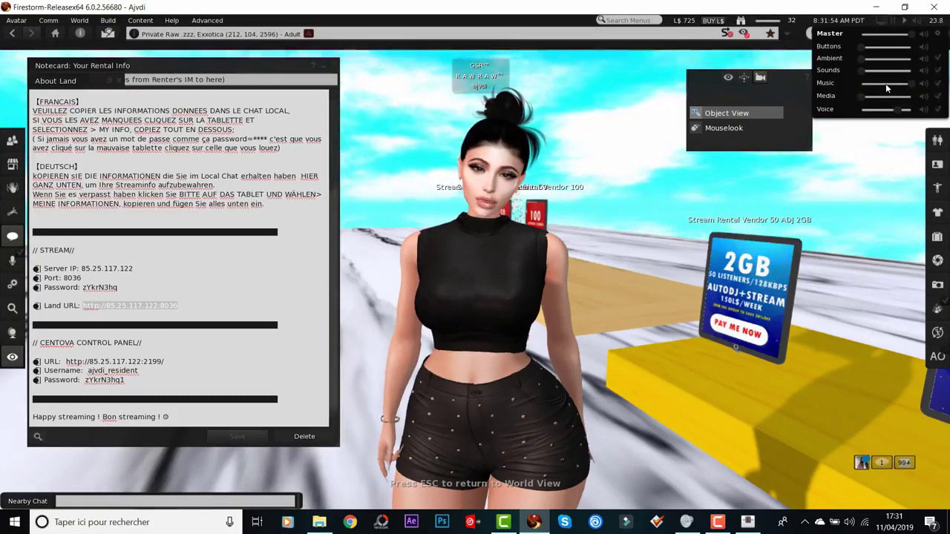
right_click(849, 522)
left_click(853, 442)
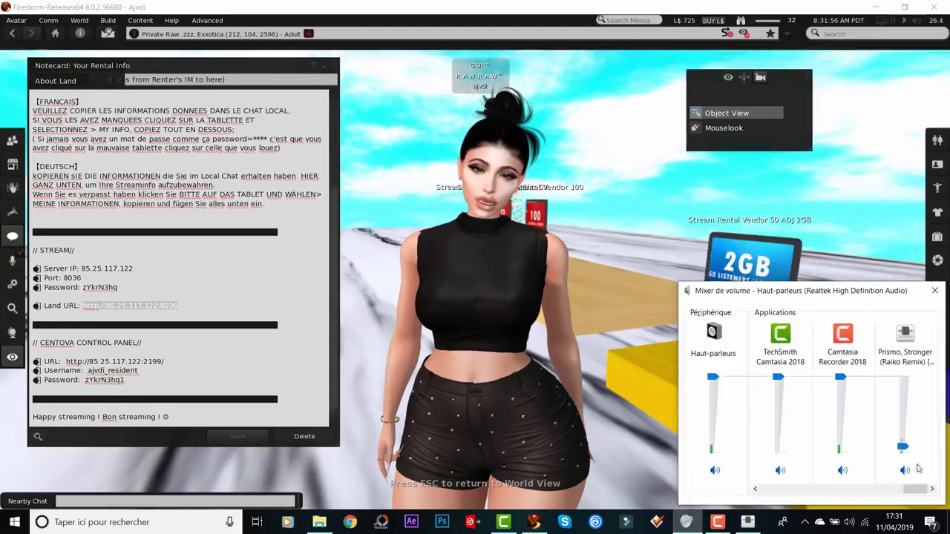
mouse_move(903, 448)
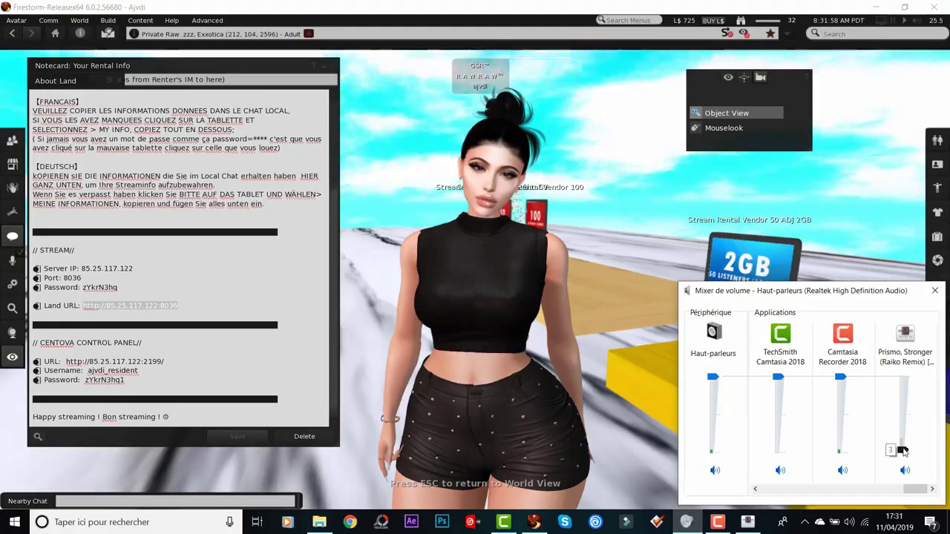
left_click_drag(903, 450, 904, 454)
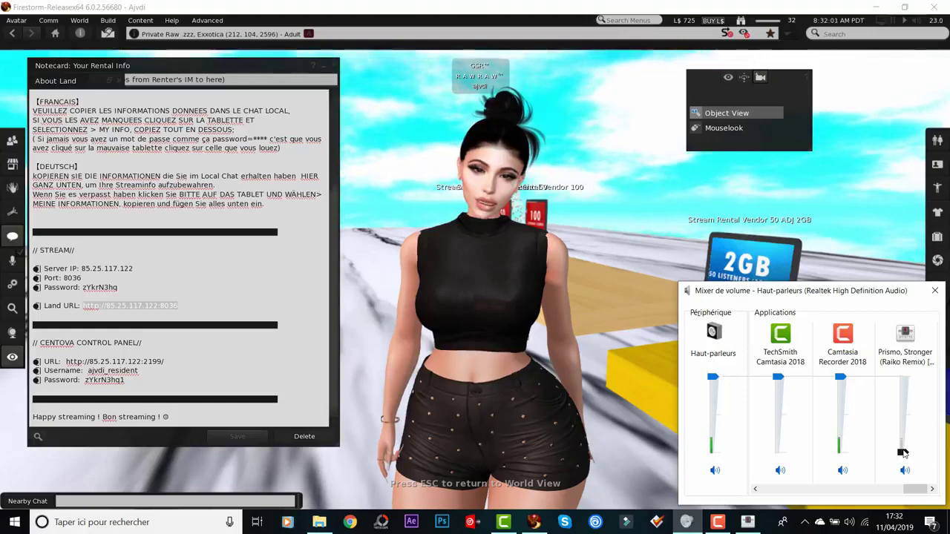
left_click(745, 78)
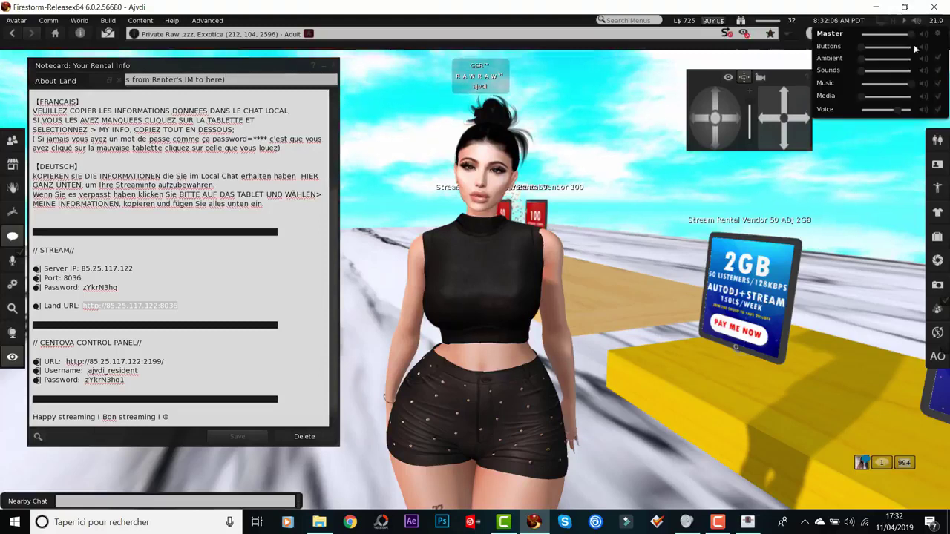
left_click_drag(897, 88, 878, 89)
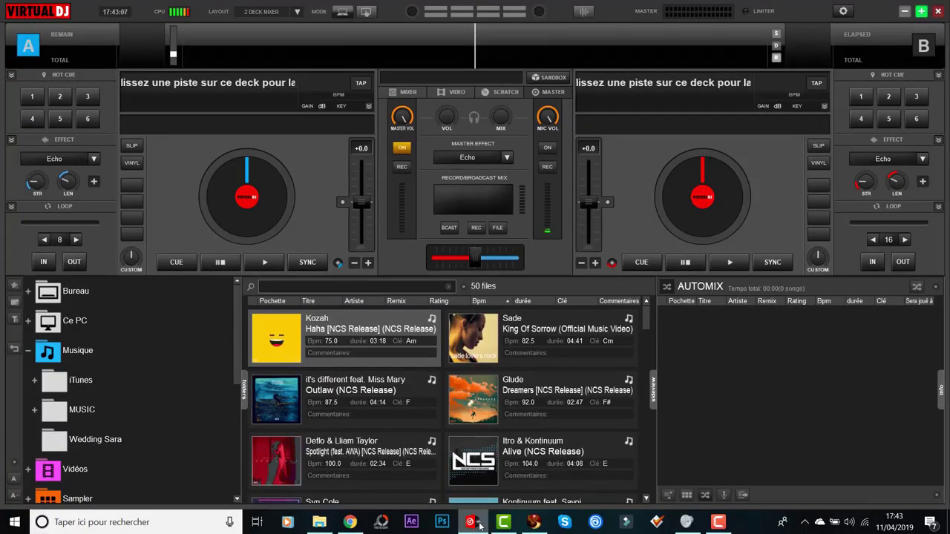
Keep VirtualDJ's broadcast encoding at 128 kbps and select server IP 85.25.117.122 in the notecard
left_click(843, 11)
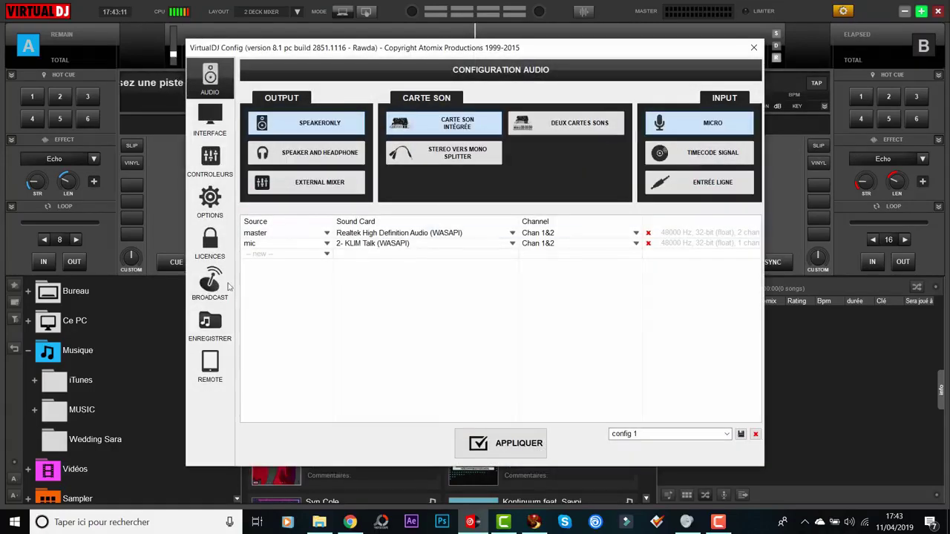
left_click(212, 282)
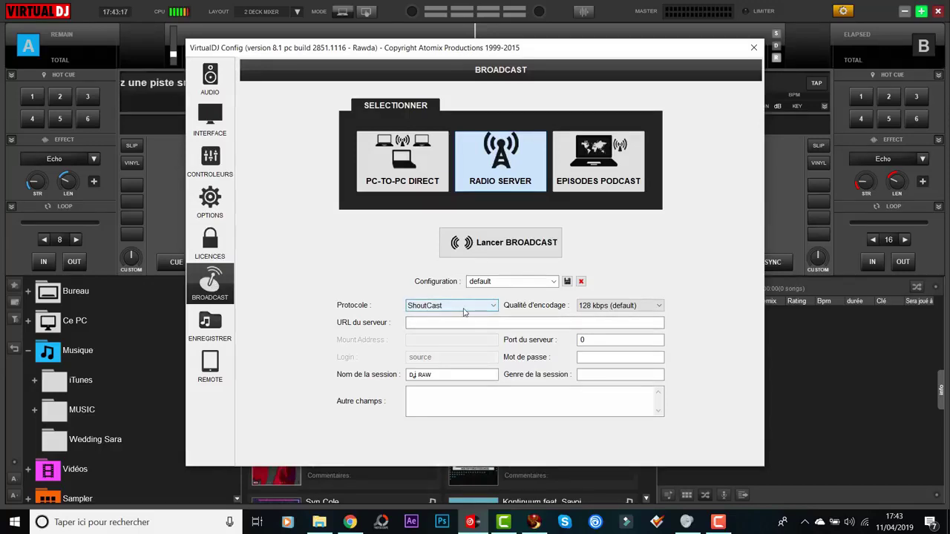
left_click(620, 307)
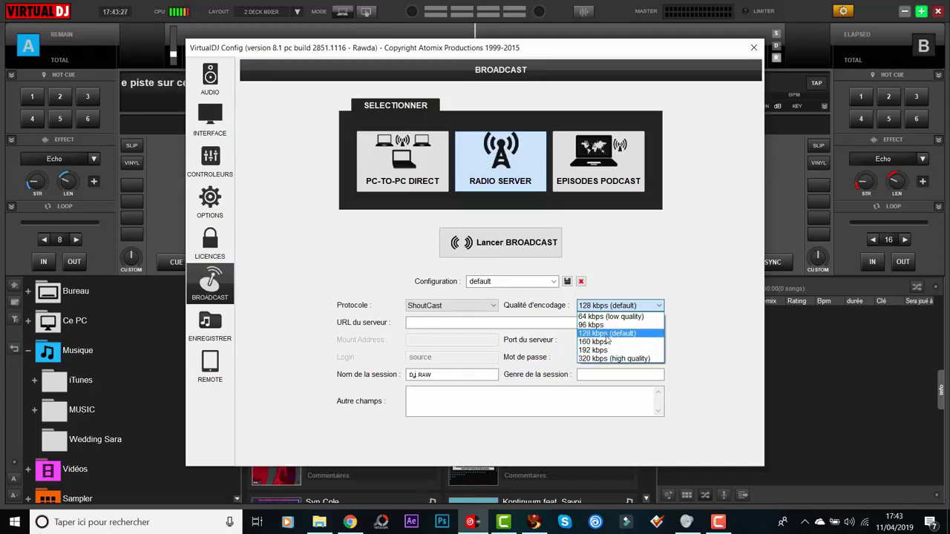
left_click(606, 335)
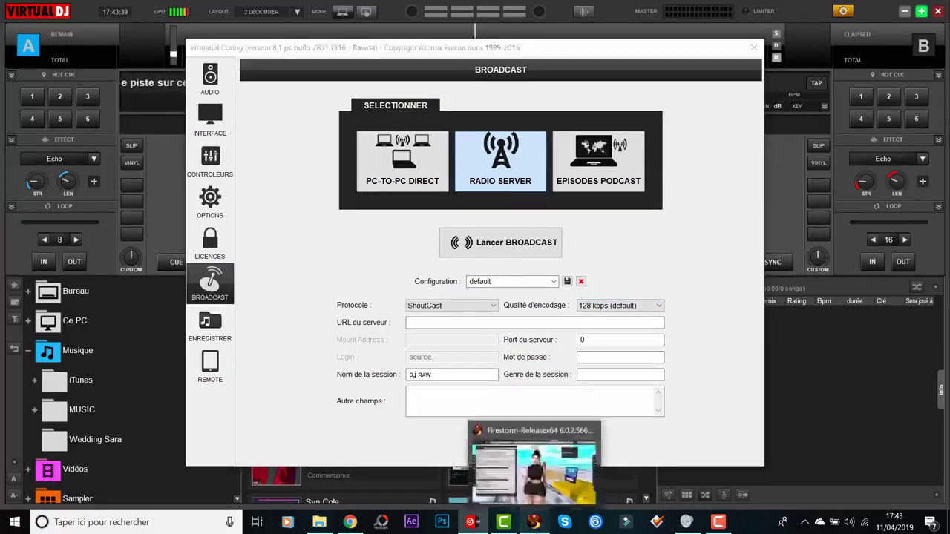
left_click(533, 522)
left_click_drag(81, 265, 132, 265)
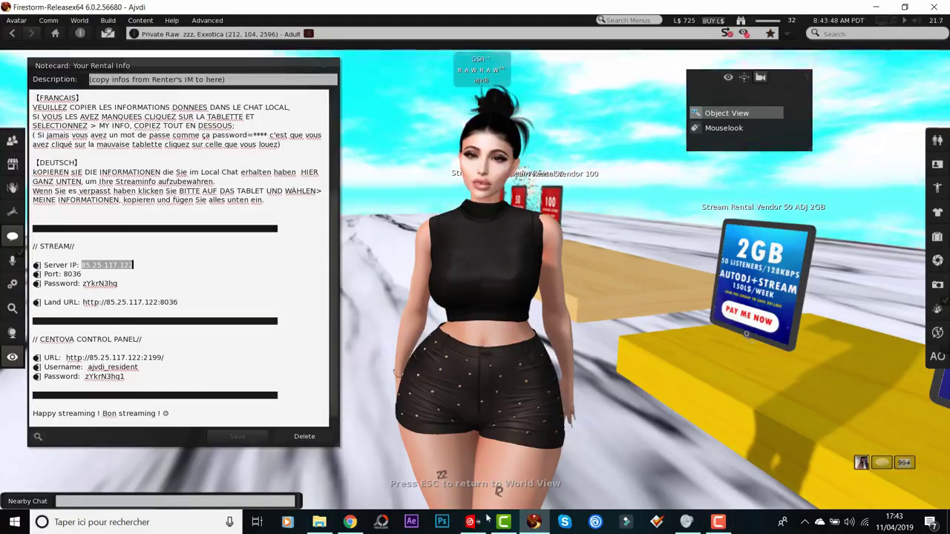
Copy the port 8036 and the stream password from the Firestorm rental notecard
left_click(717, 523)
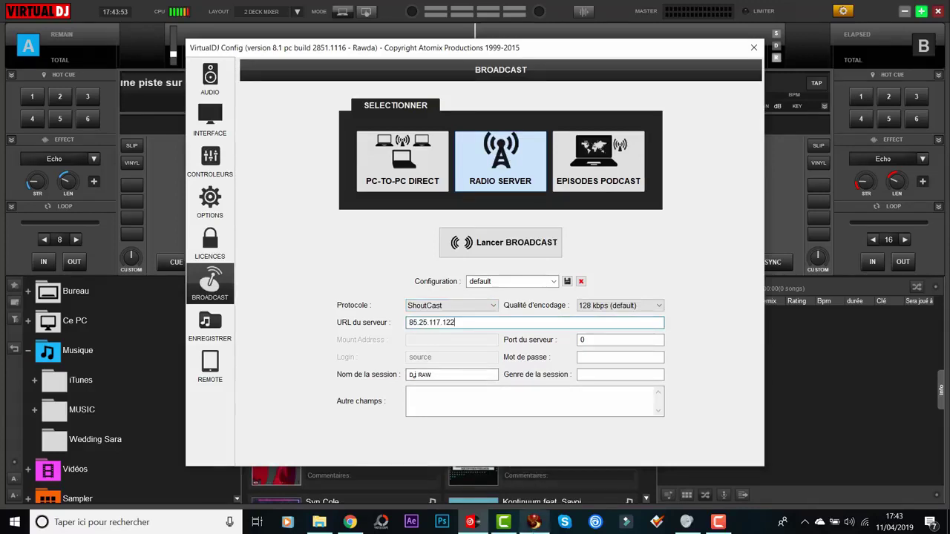
mouse_move(534, 522)
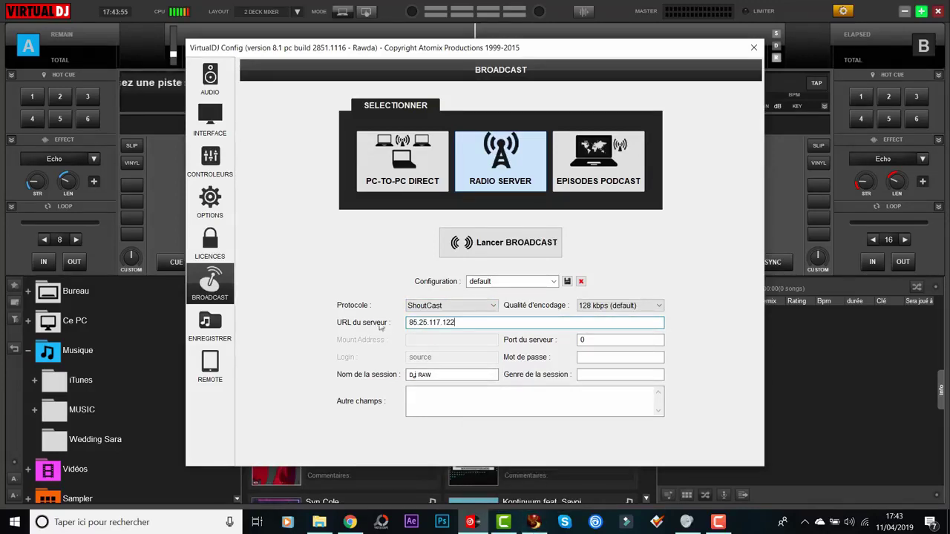
left_click(534, 522)
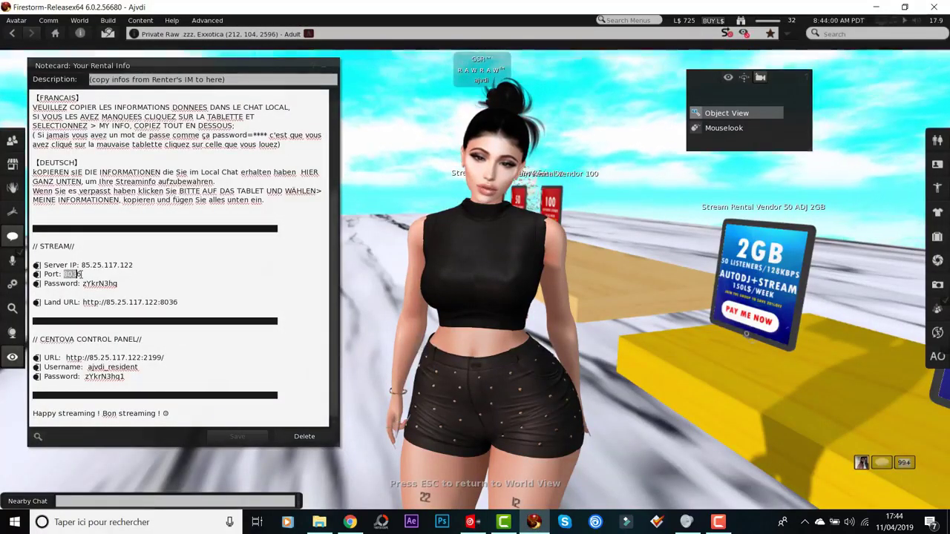
left_click_drag(65, 274, 82, 273)
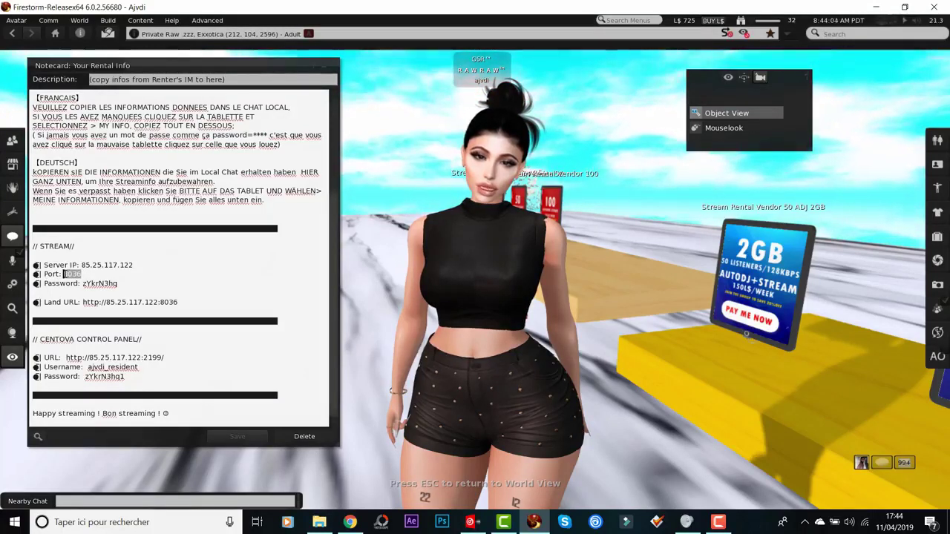
left_click(482, 522)
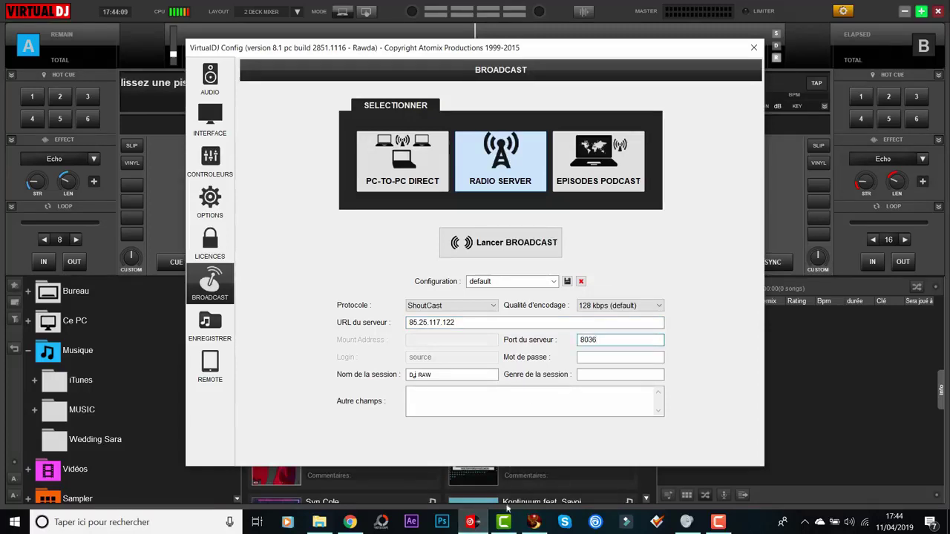
left_click(533, 522)
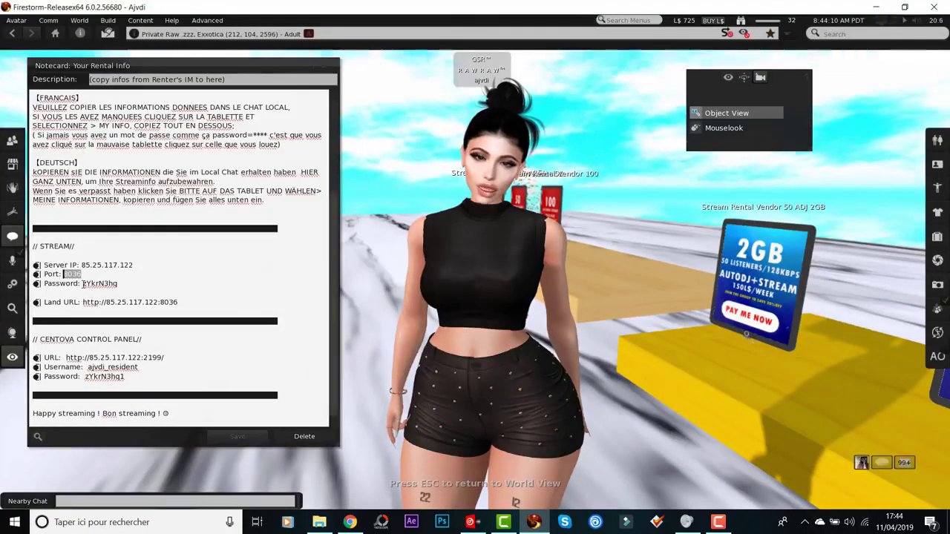
left_click_drag(82, 284, 118, 284)
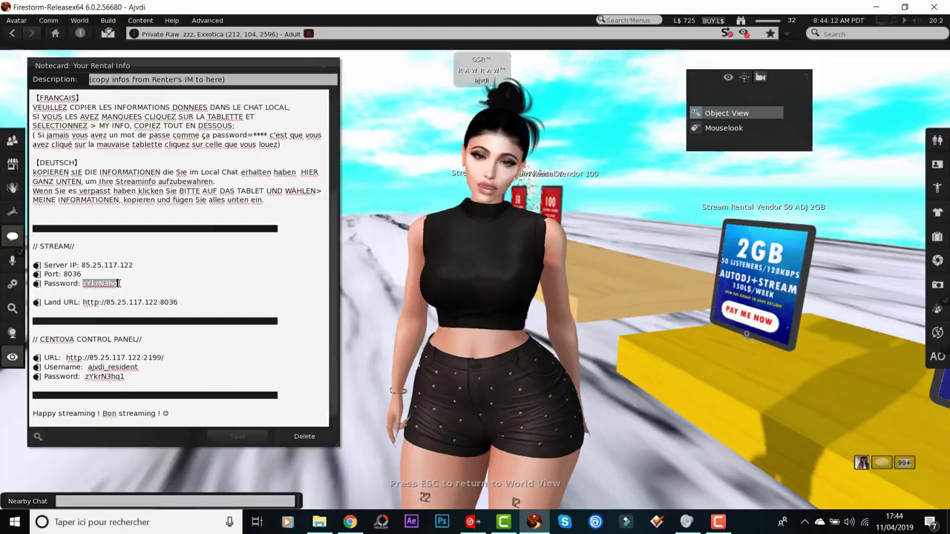
Enter the stream password and start broadcasting to 85.25.117.122, then close the config
left_click(470, 522)
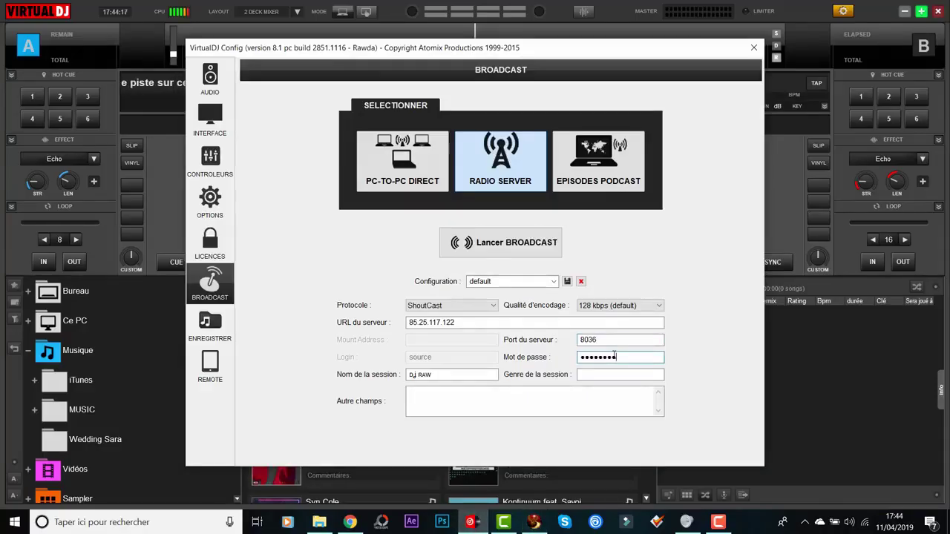
left_click(507, 242)
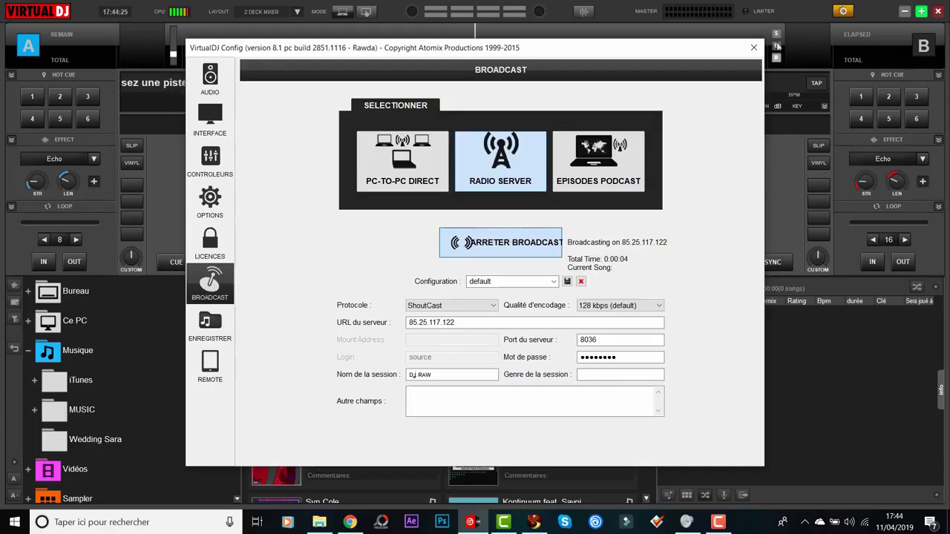
left_click(753, 47)
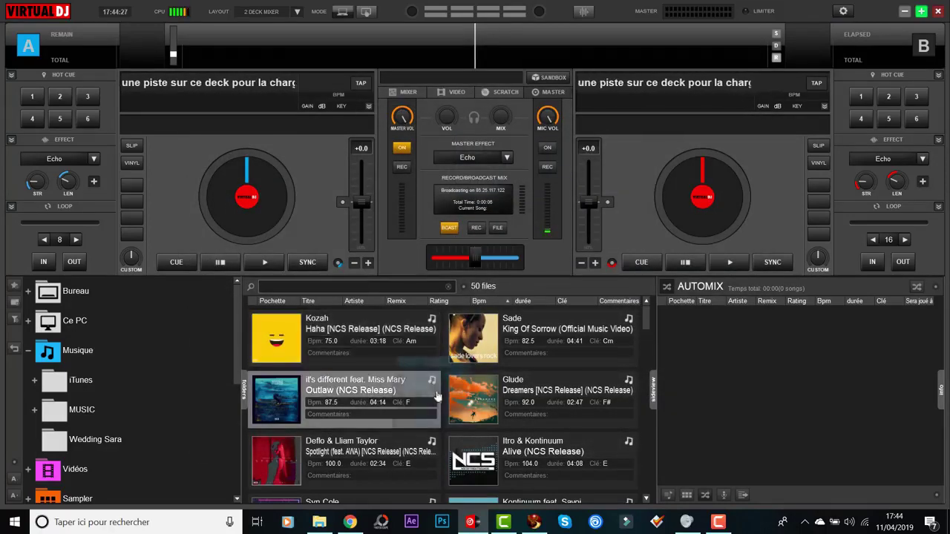
Play 'Outlaw' on deck A and lower VirtualDJ's Windows volume to 4
left_click_drag(375, 410, 216, 155)
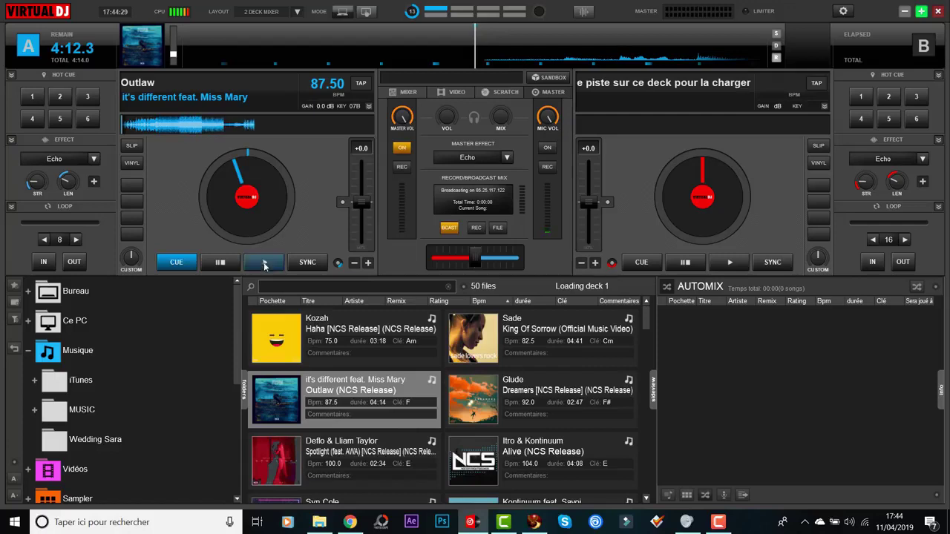
left_click(264, 262)
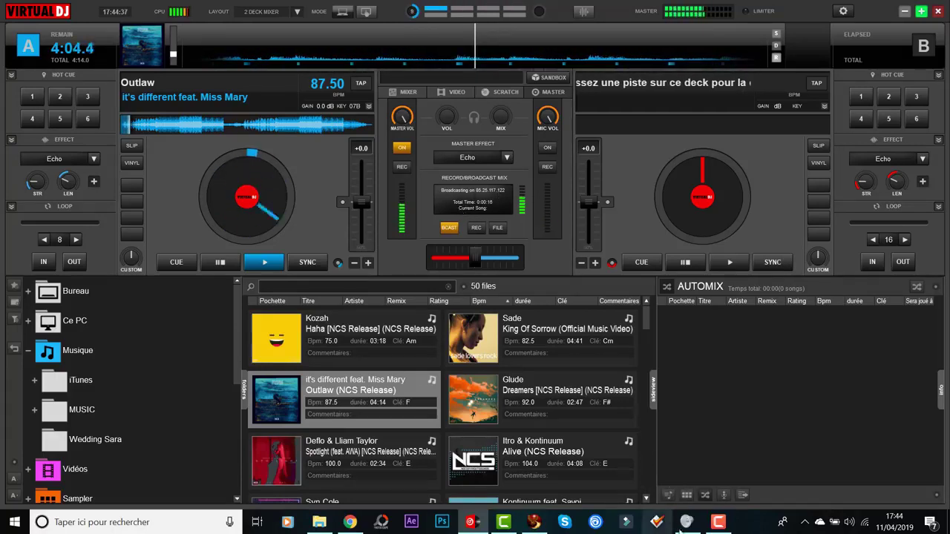
left_click(686, 522)
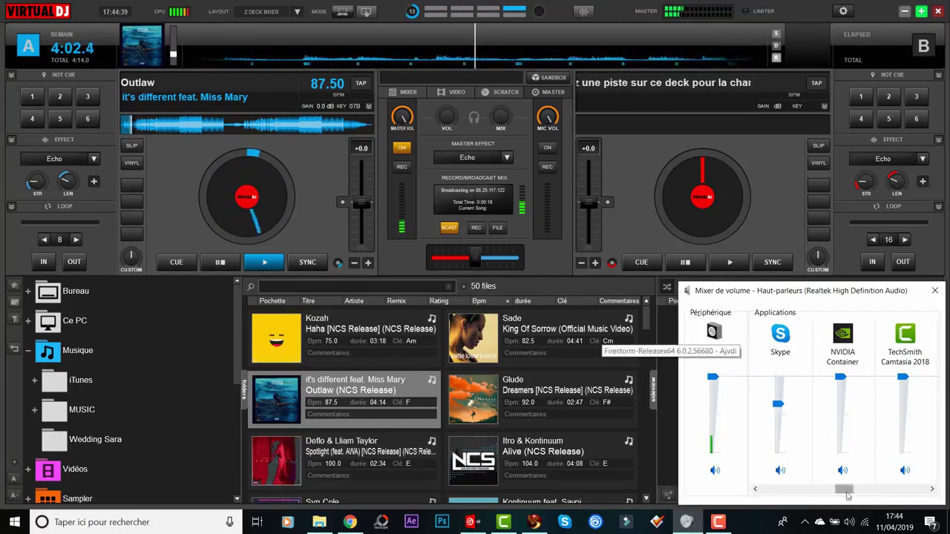
left_click_drag(870, 492, 927, 493)
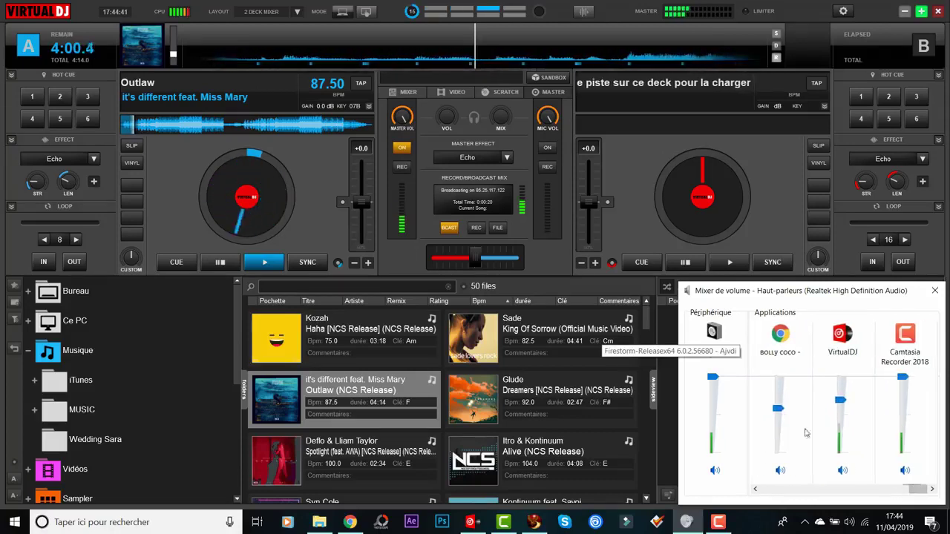
left_click_drag(840, 378, 842, 452)
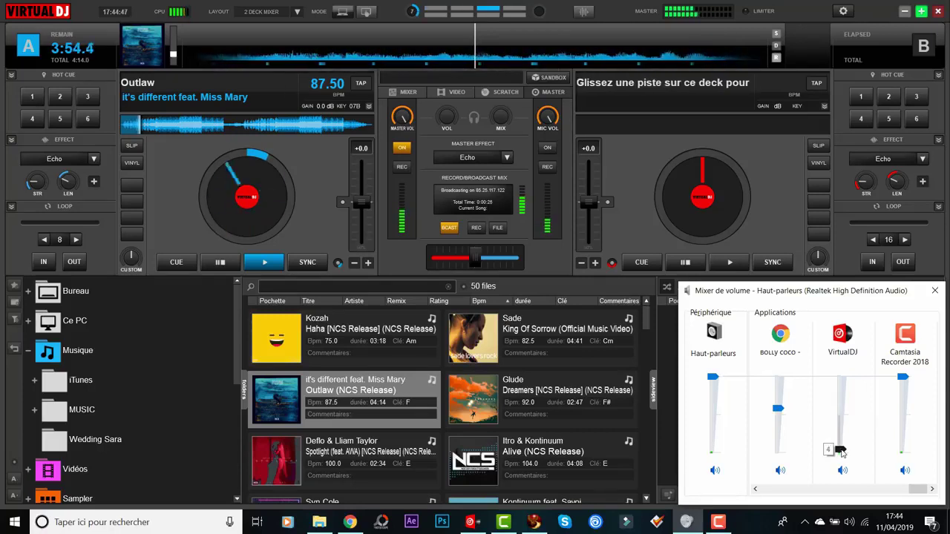
Select the Land URL in the Firestorm rental notecard
mouse_move(534, 523)
left_click(498, 486)
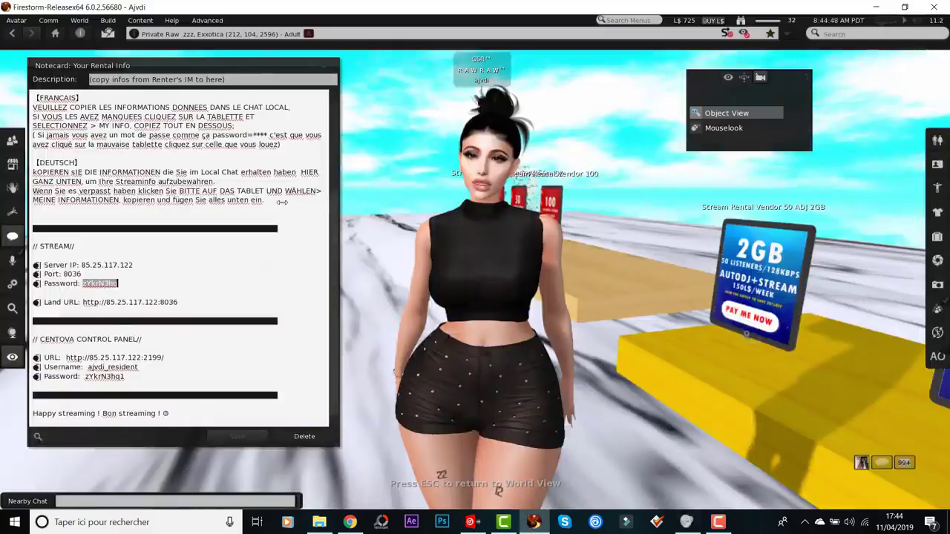
left_click_drag(82, 302, 181, 302)
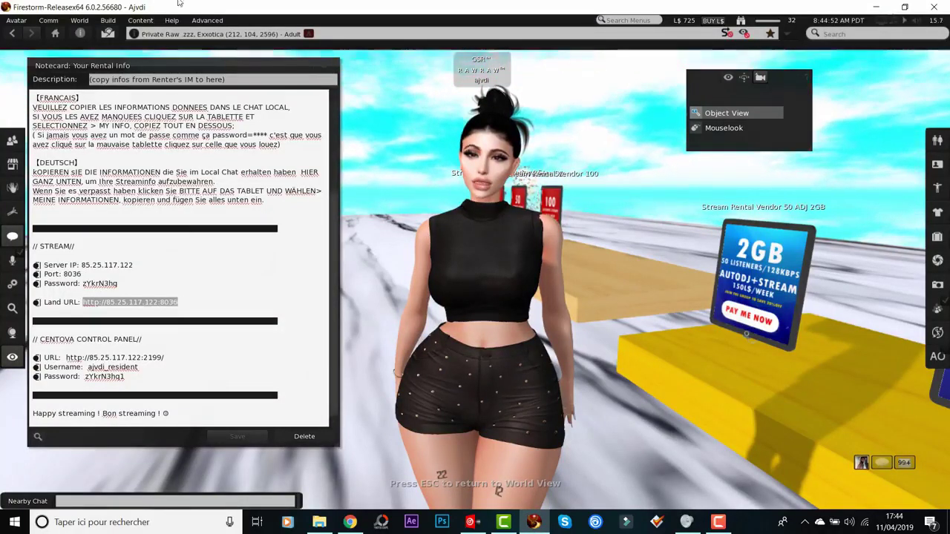
left_click(80, 20)
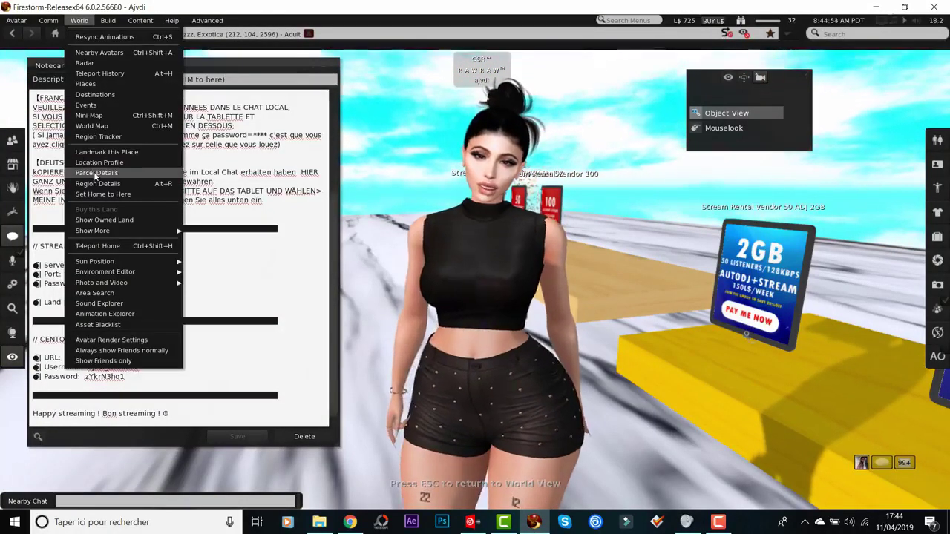
Open the parcel land settings and turn VirtualDJ's speaker volume all the way down
left_click(133, 235)
left_click(686, 522)
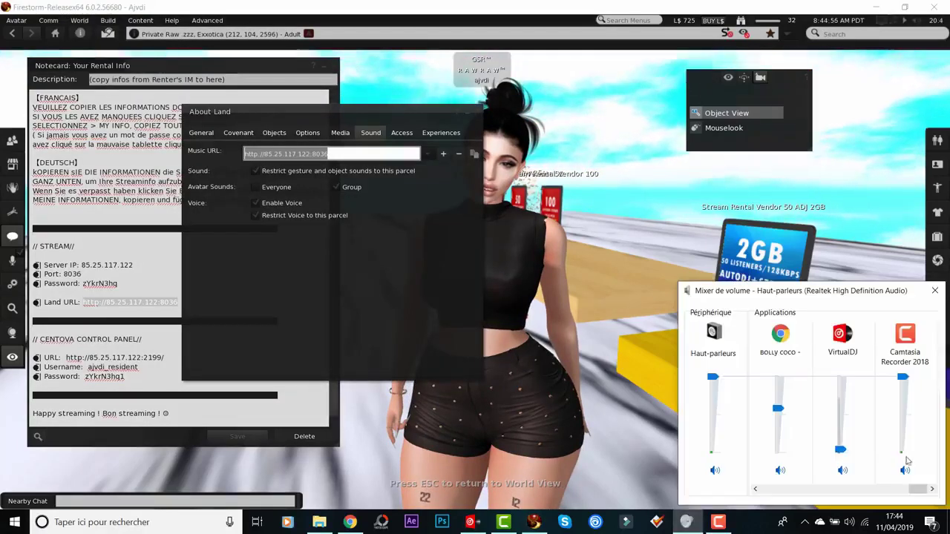
left_click_drag(843, 453, 843, 455)
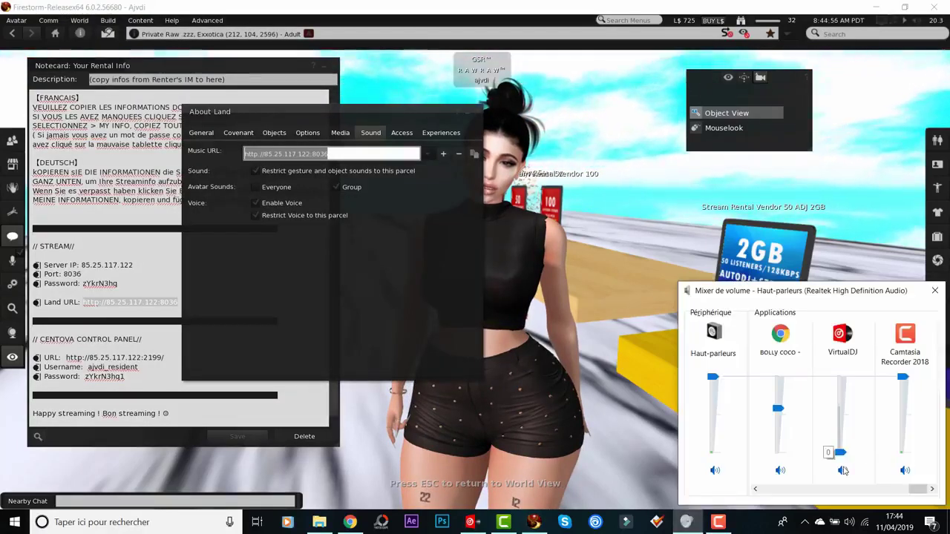
left_click(343, 154)
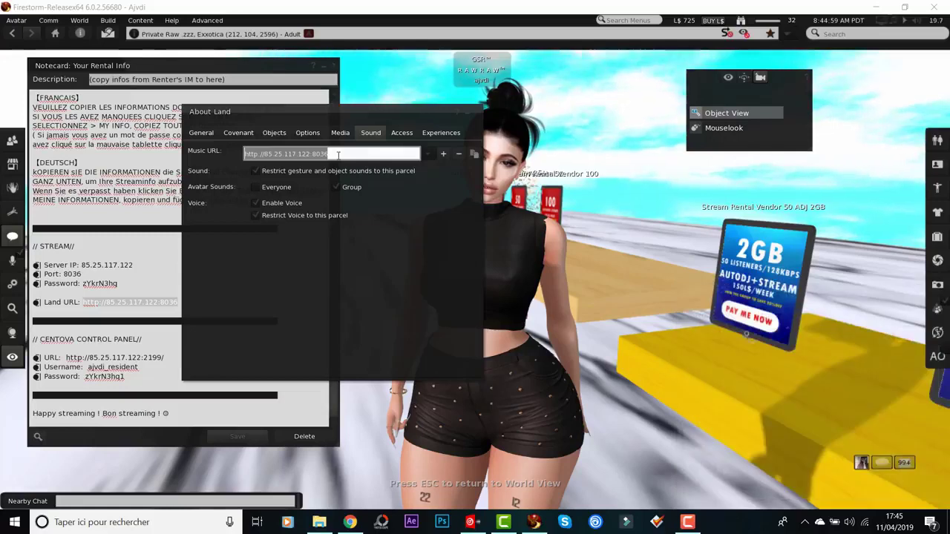
left_click(348, 155)
key("ctrl+a")
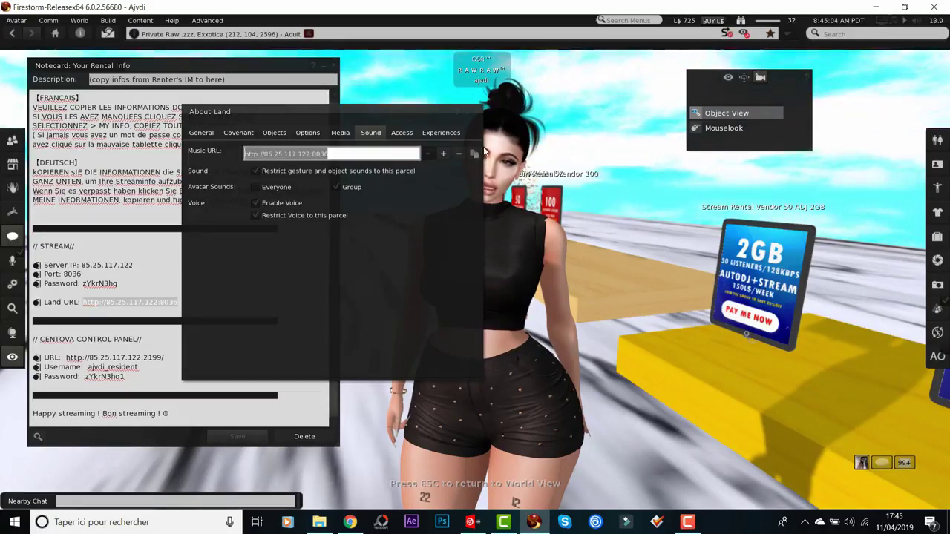
mouse_move(914, 26)
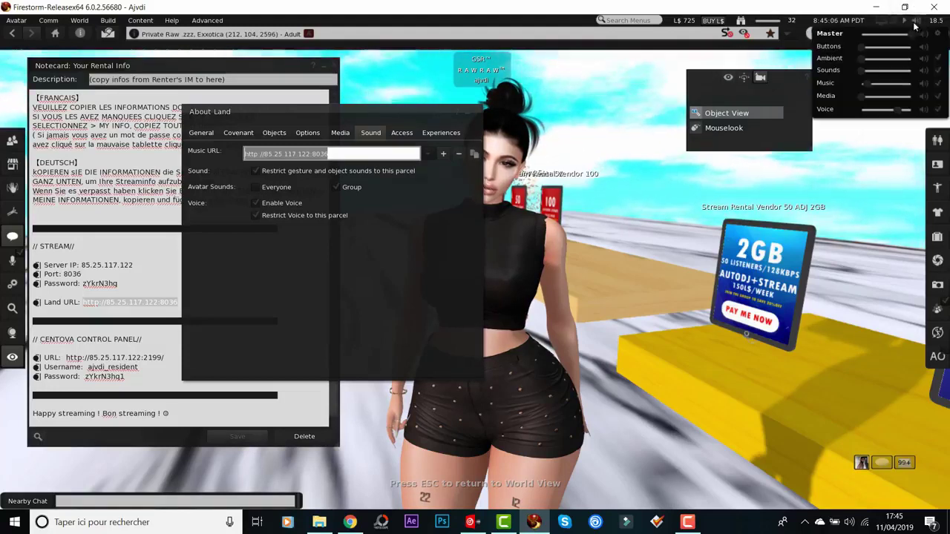
left_click_drag(865, 84, 915, 91)
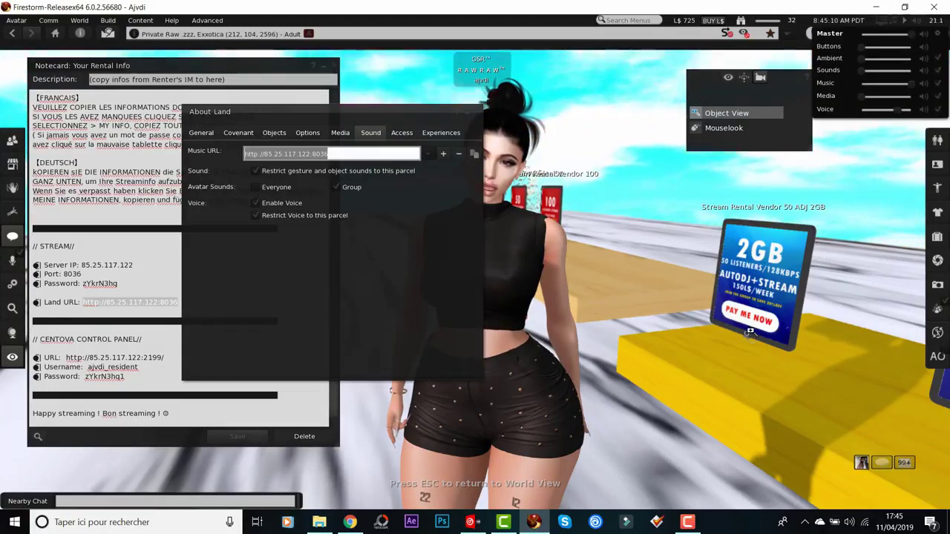
Adjust application levels again in the Windows volume mixer
right_click(853, 526)
left_click(839, 421)
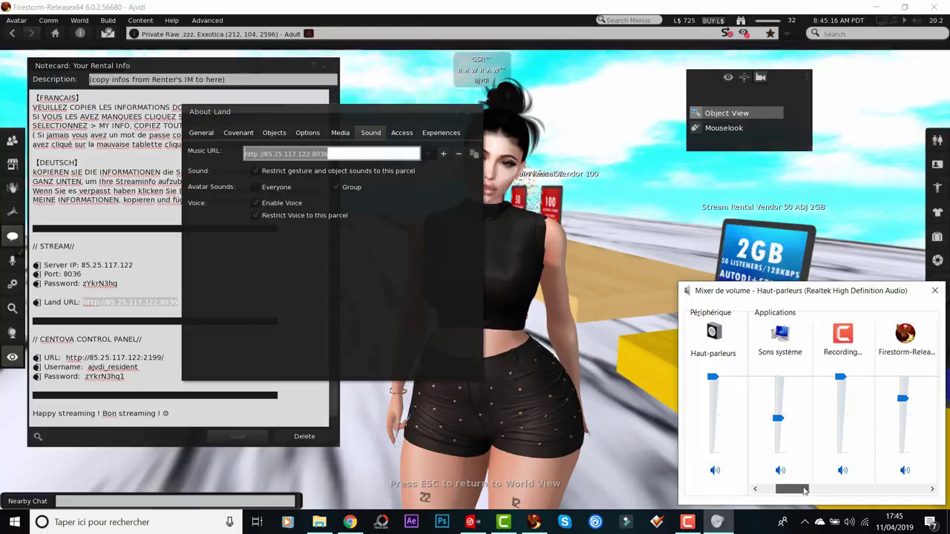
left_click_drag(805, 489, 713, 516)
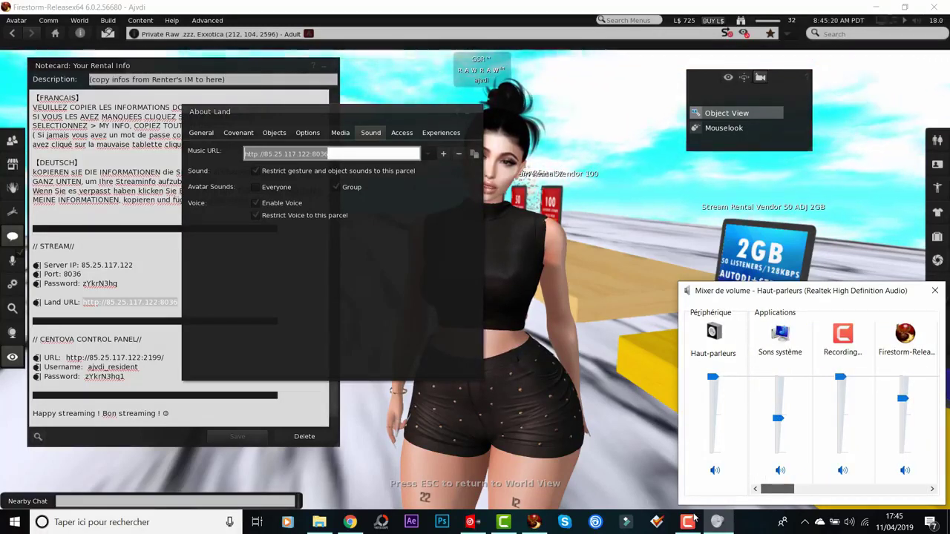
mouse_move(917, 24)
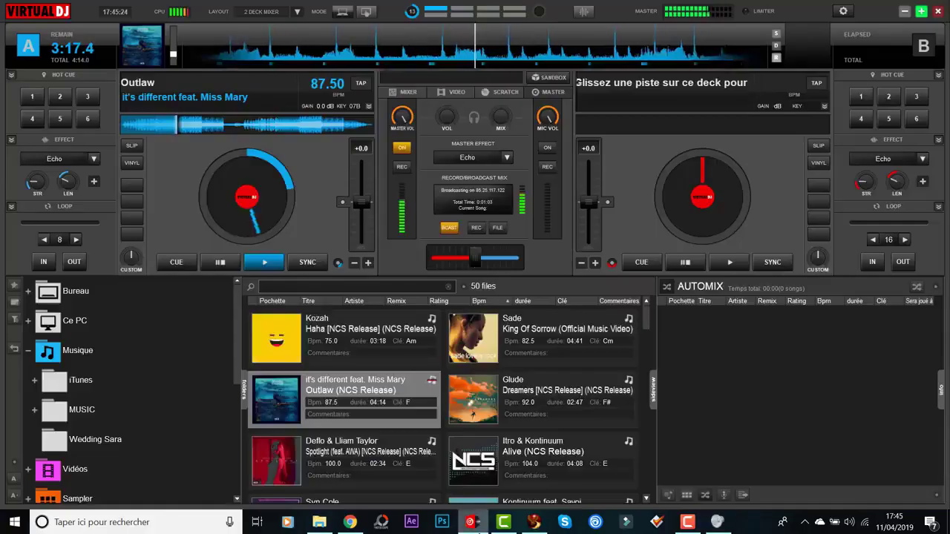
left_click(470, 522)
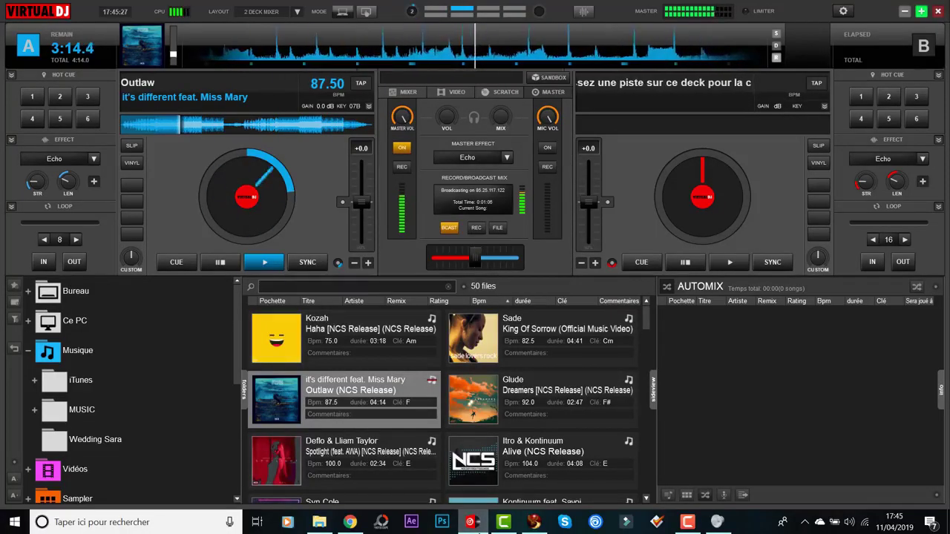
Move About Land aside to reveal the notecard and lower the viewer's music volume
left_click(532, 524)
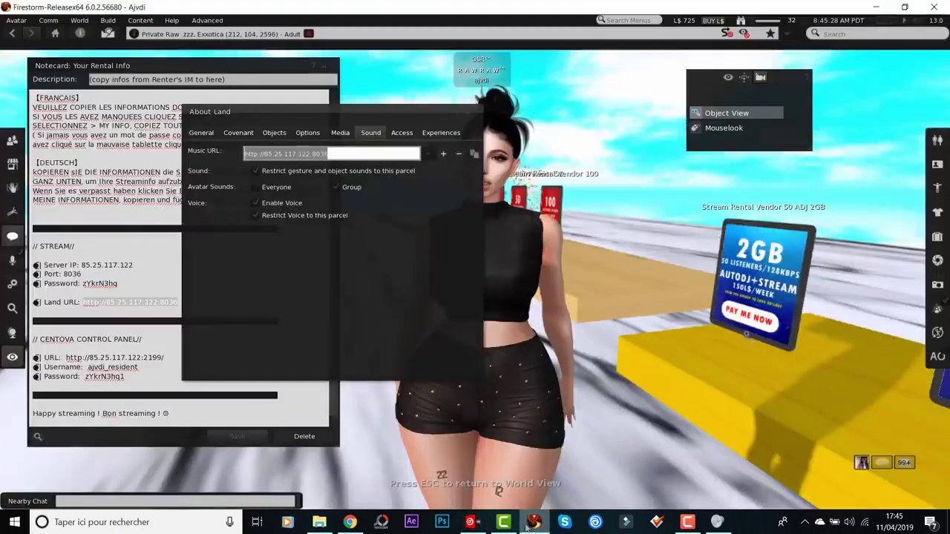
mouse_move(909, 20)
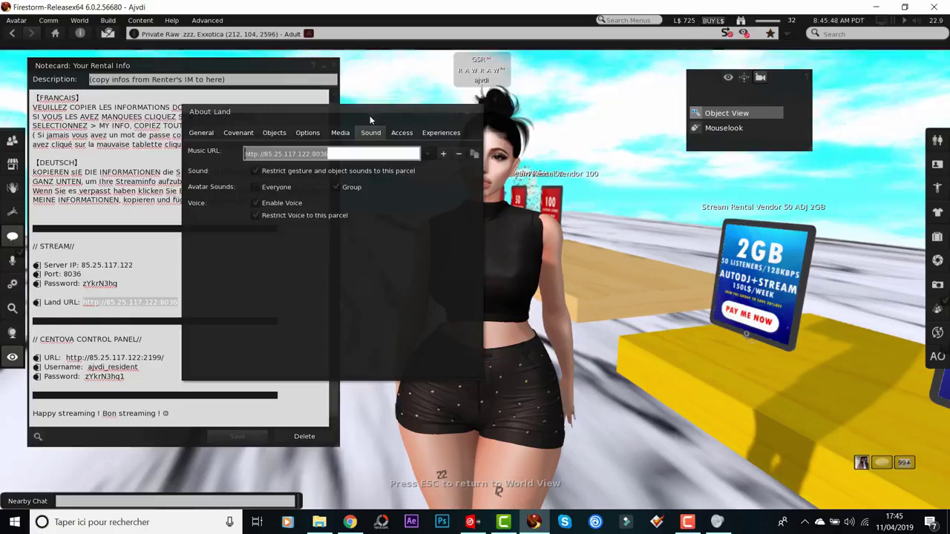
left_click_drag(374, 112, 288, 137)
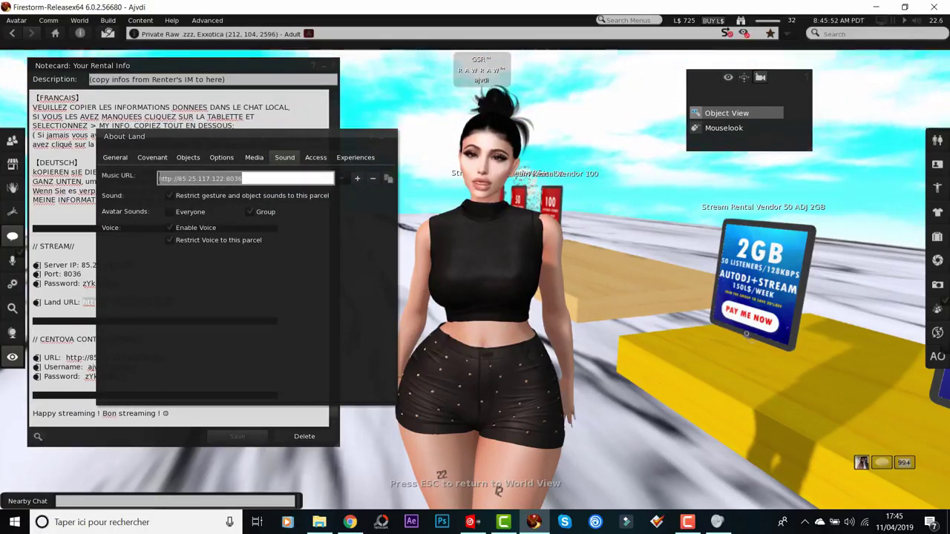
mouse_move(768, 20)
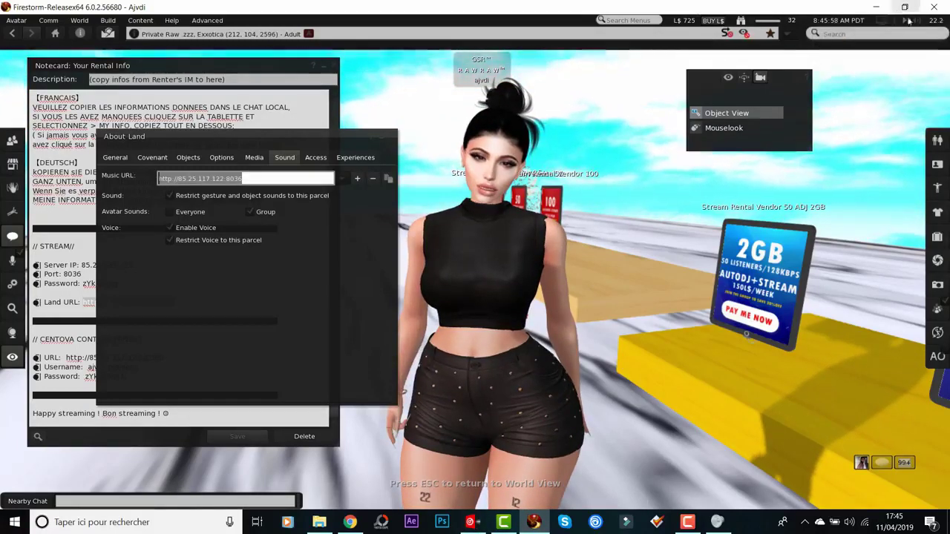
left_click_drag(905, 85, 870, 89)
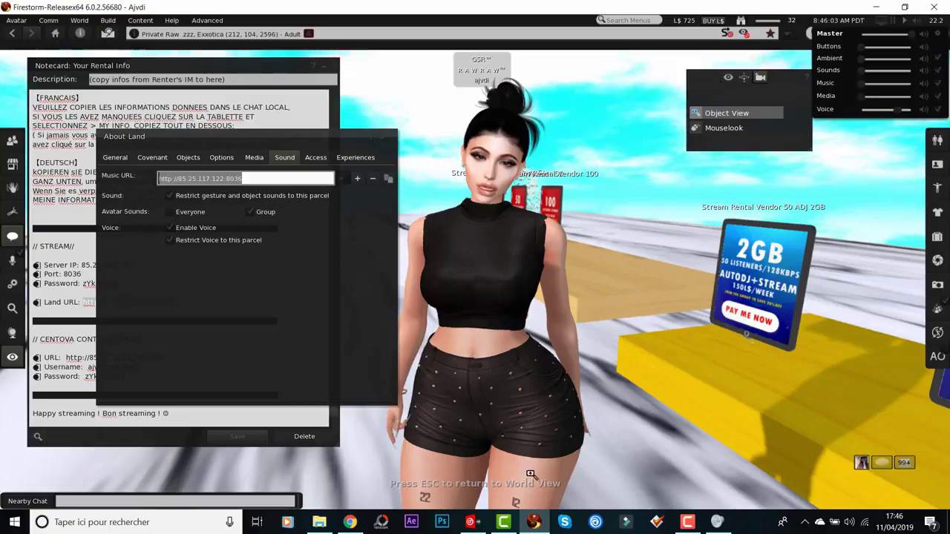
Apply a low-pass filter on VirtualDJ deck A and switch the microphone off
left_click(475, 523)
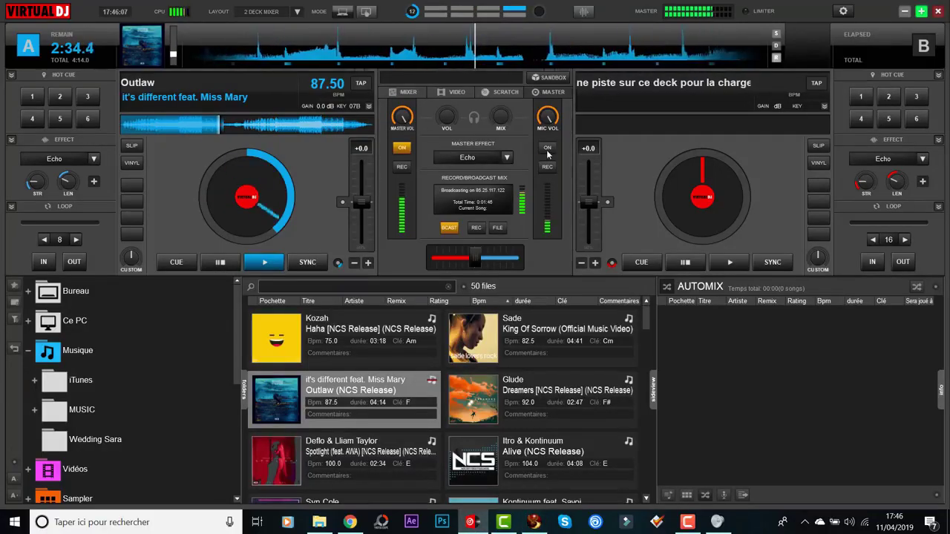
left_click(405, 92)
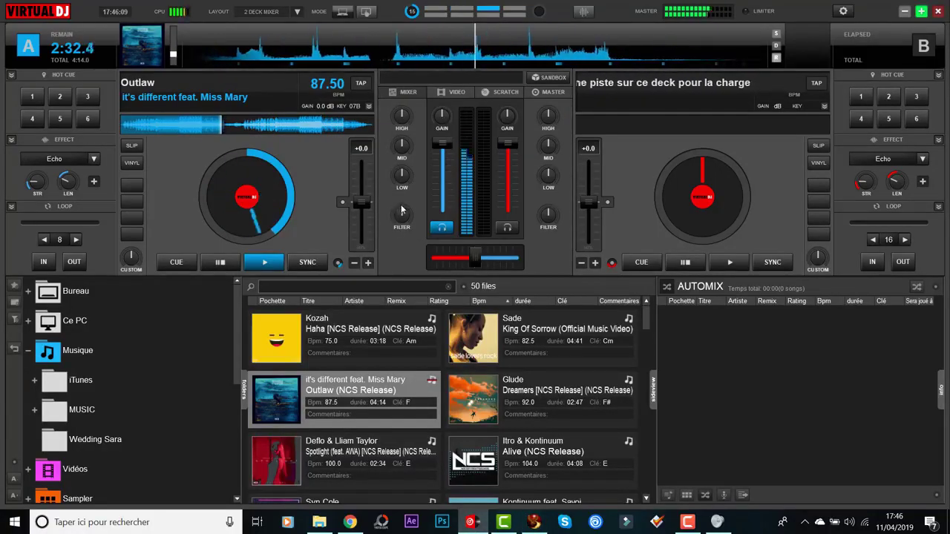
left_click_drag(401, 212, 392, 224)
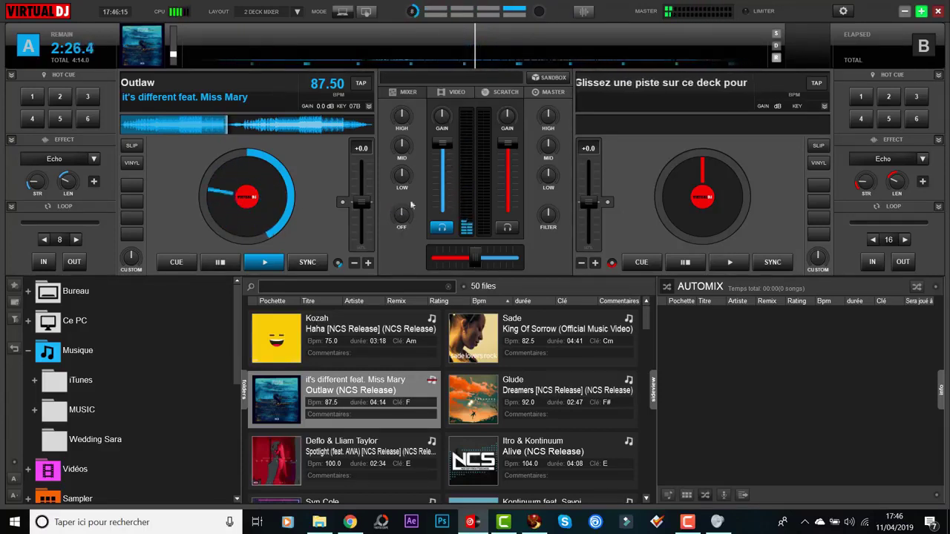
left_click(549, 92)
left_click(548, 148)
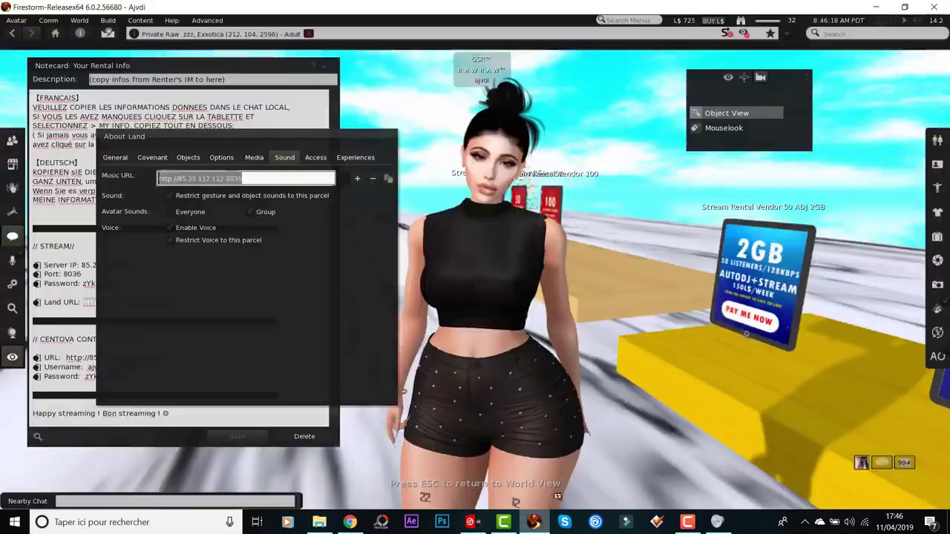
Drag Firestorm's Music volume slider down to a low level
left_click(533, 522)
mouse_move(918, 20)
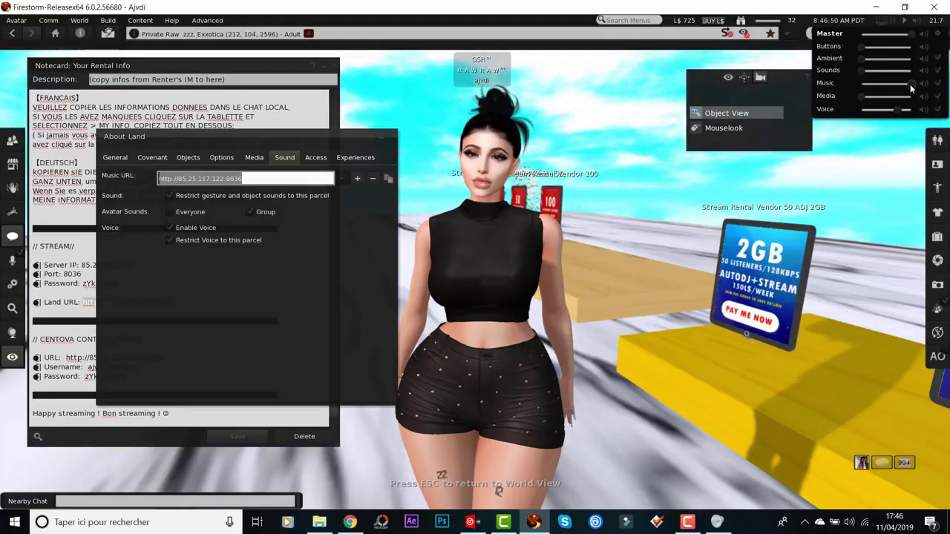
left_click_drag(910, 84, 861, 87)
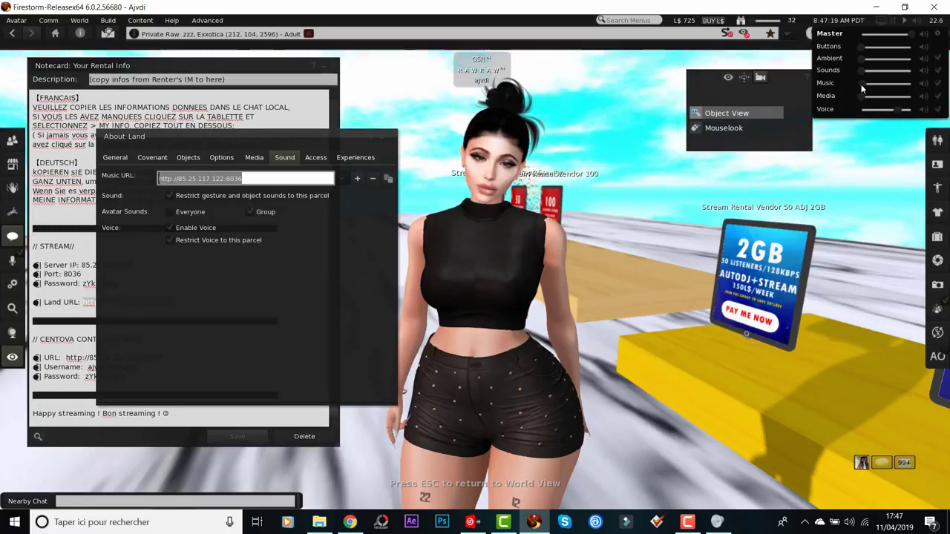
Close About Land and select the Centova control panel URL in the rental notecard
left_click(391, 136)
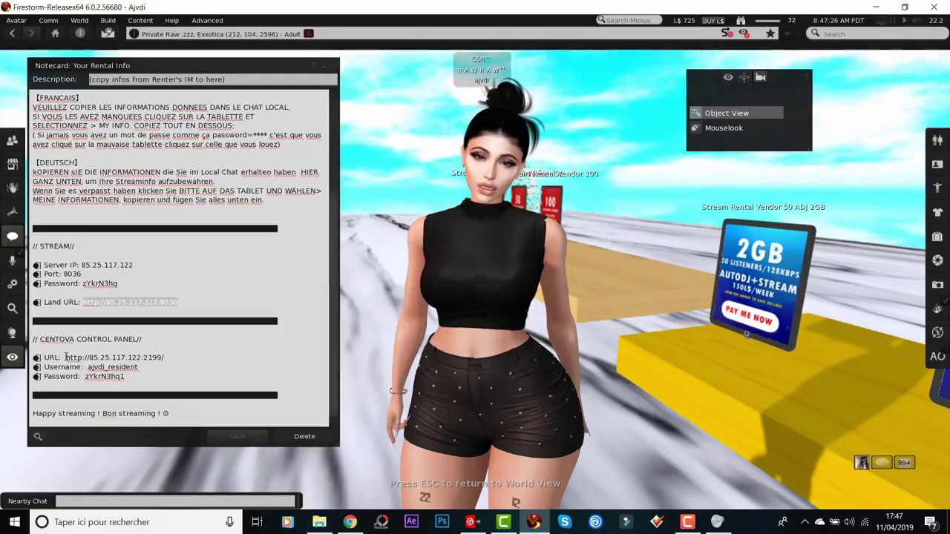
left_click_drag(65, 357, 171, 357)
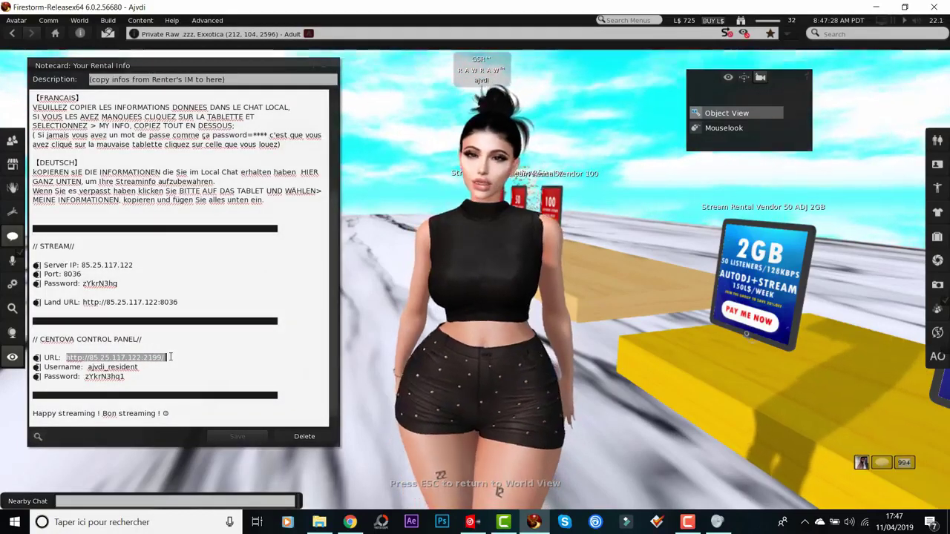
left_click(146, 357)
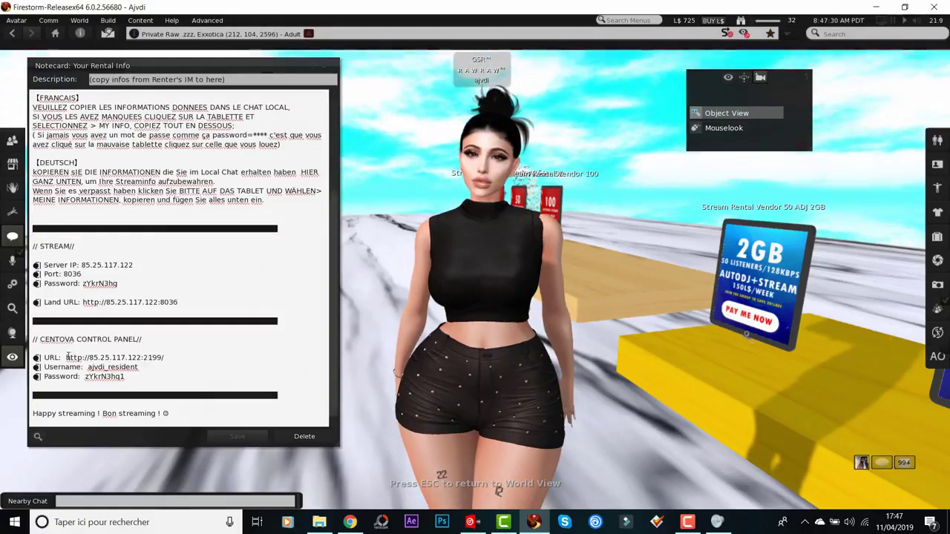
left_click_drag(68, 357, 165, 358)
key("ctrl+c")
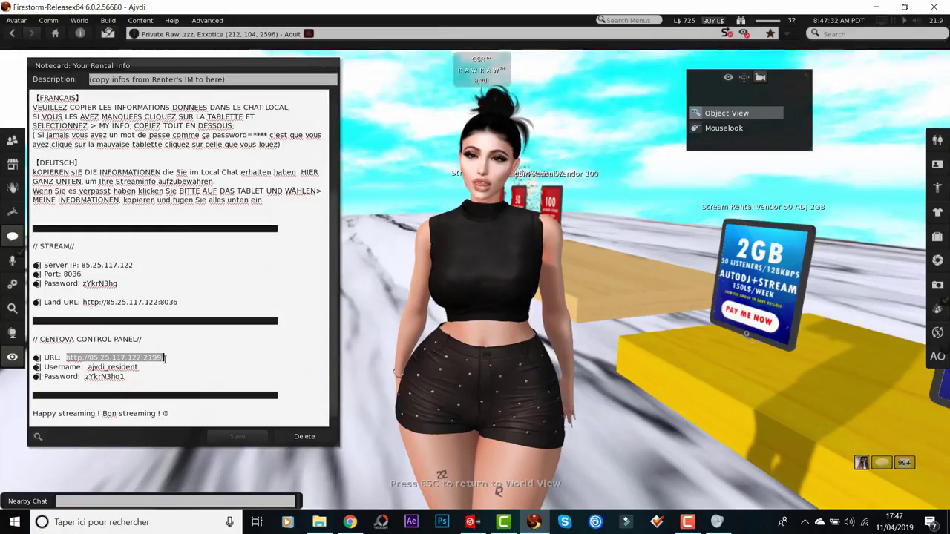
left_click(350, 522)
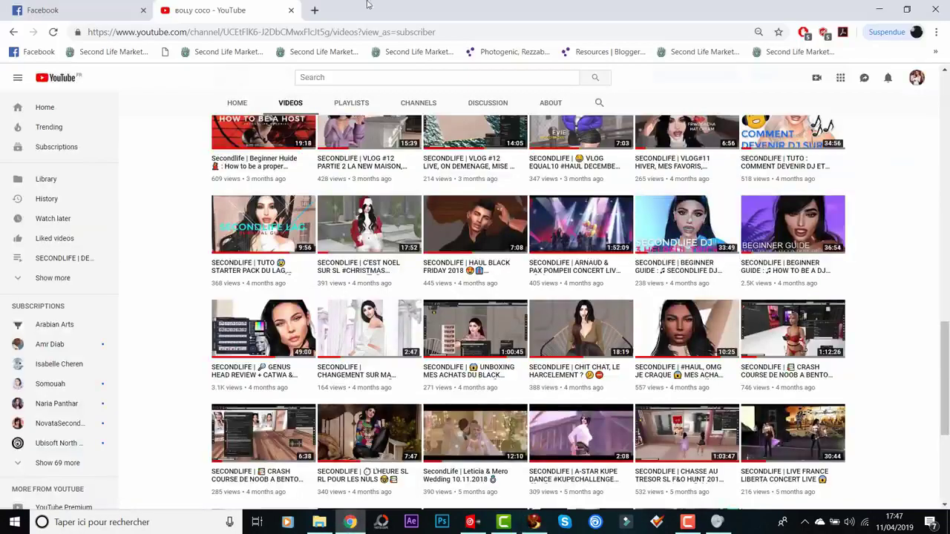
Load the copied Centova control panel URL in Chrome
left_click(283, 32)
key("ctrl+v")
key("Return")
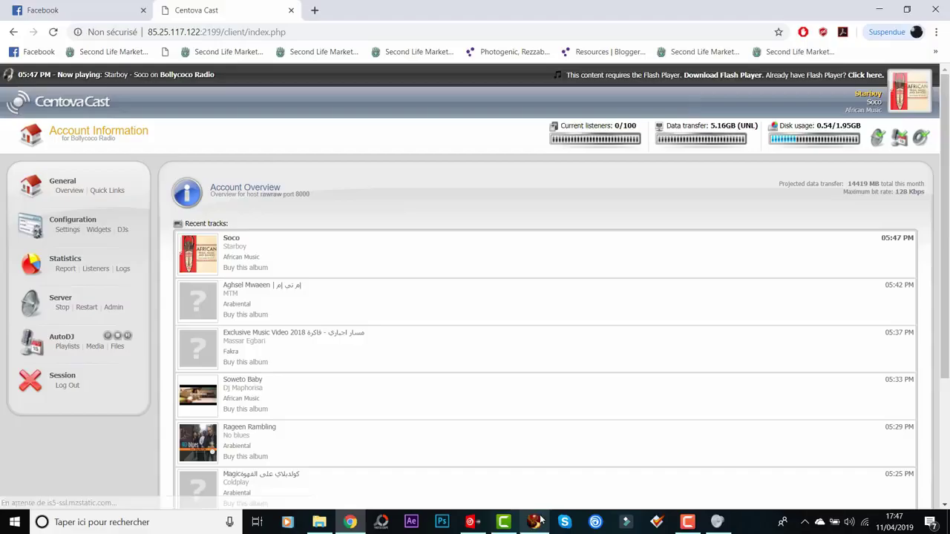
Select the rental username in the notecard and put focus in the Centova login Username field
left_click(535, 521)
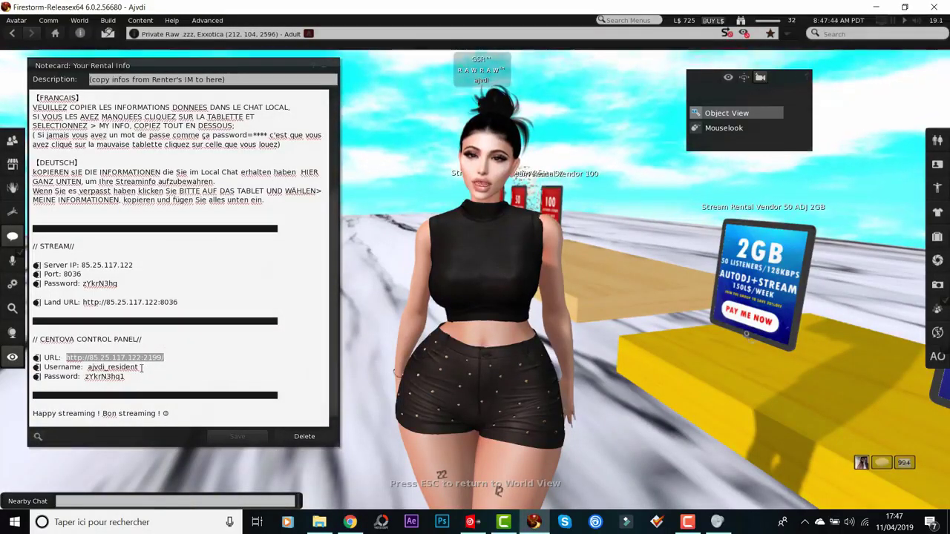
left_click_drag(140, 367, 88, 367)
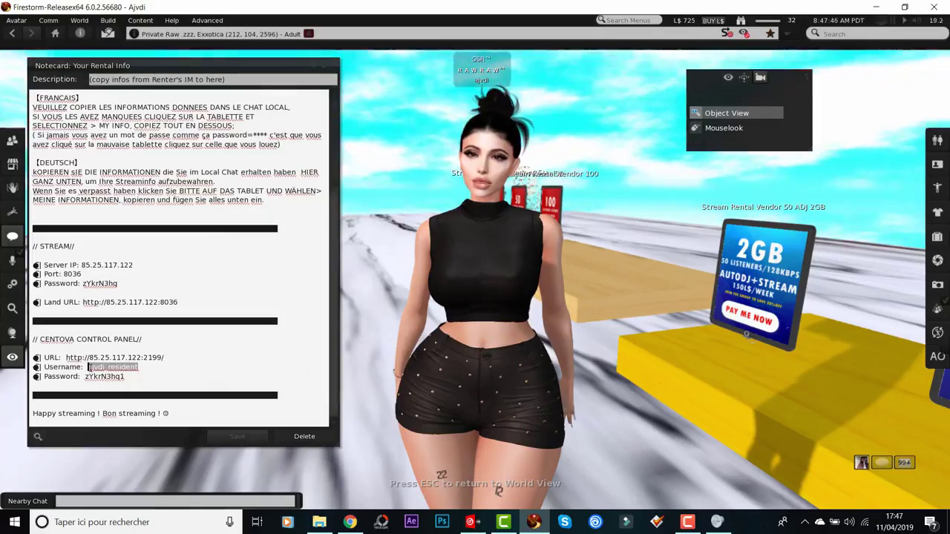
left_click(349, 524)
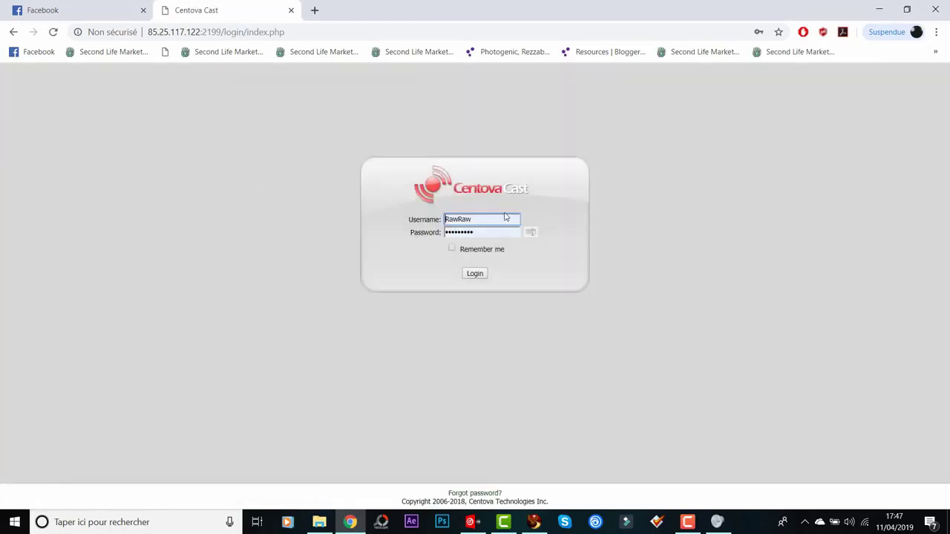
left_click(505, 217)
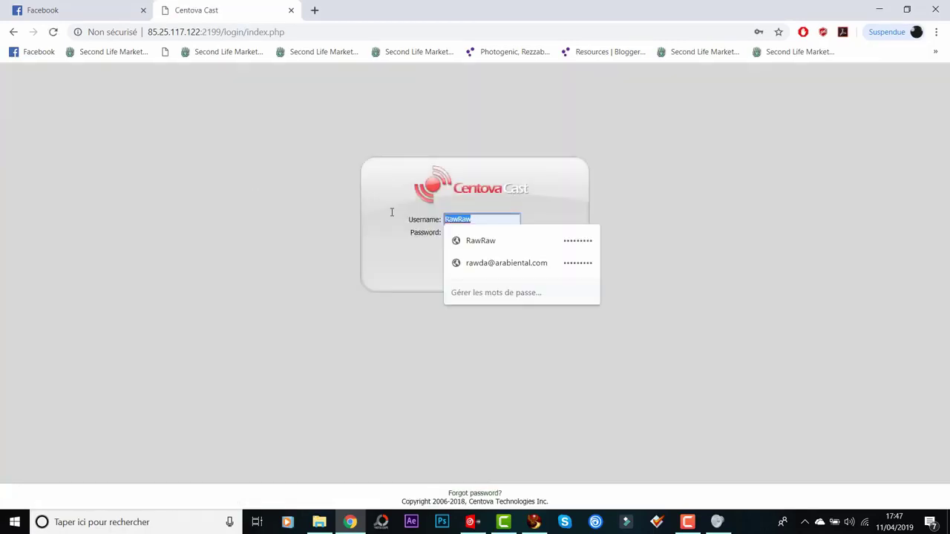
Enter the rental username and the notecard's password into the Centova login form and sign in
key("Escape")
key("alt+Tab")
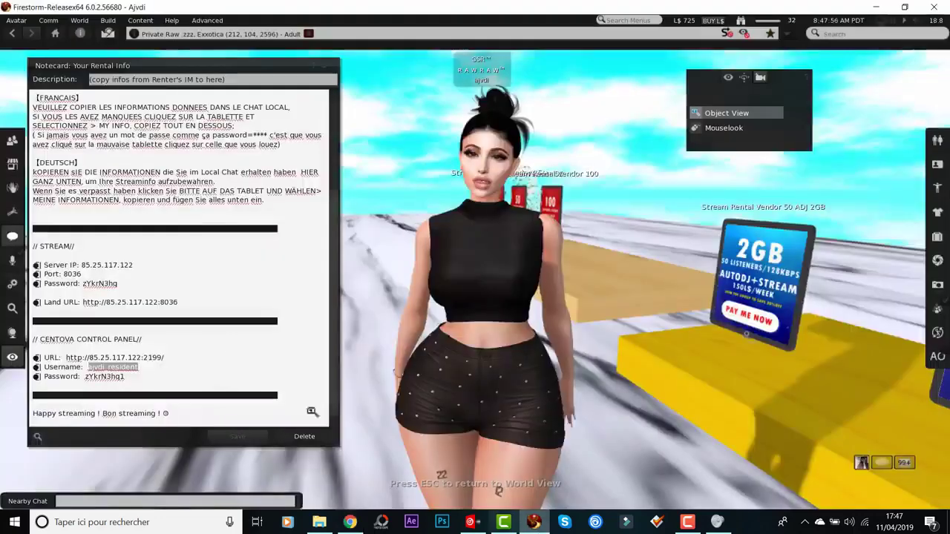
left_click_drag(87, 377, 125, 377)
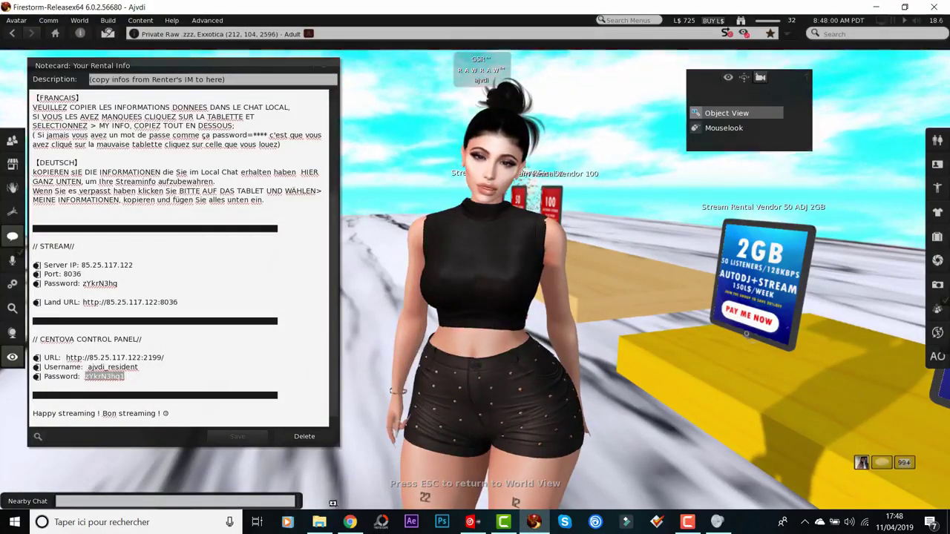
key("alt+Tab")
double_click(478, 236)
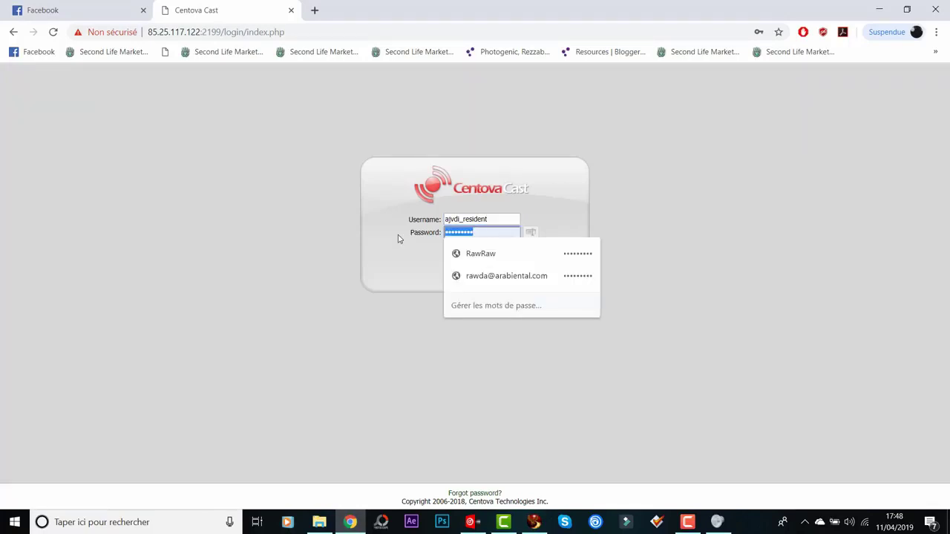
key("ctrl+v")
left_click(482, 275)
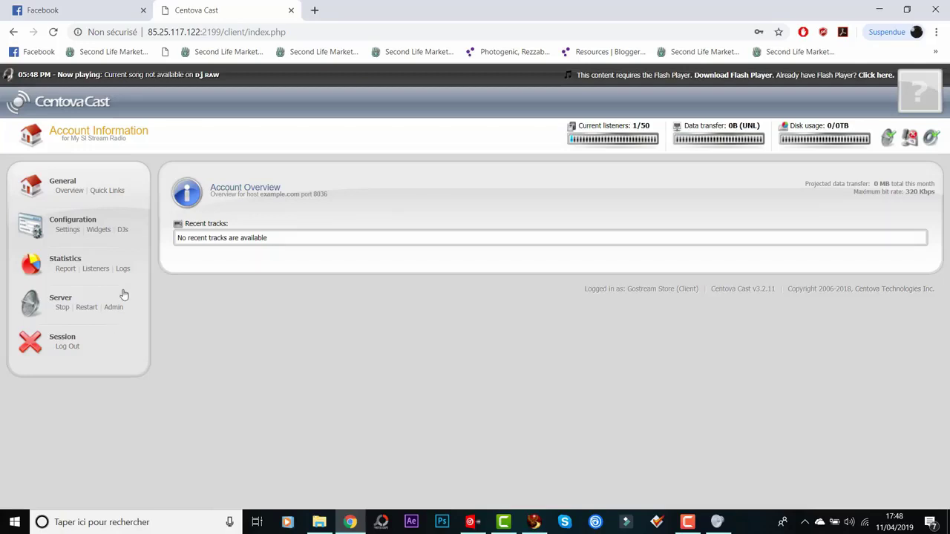
Review Centova's stream configuration and Files settings, then search Firestorm Places for 'bolly'
left_click(72, 232)
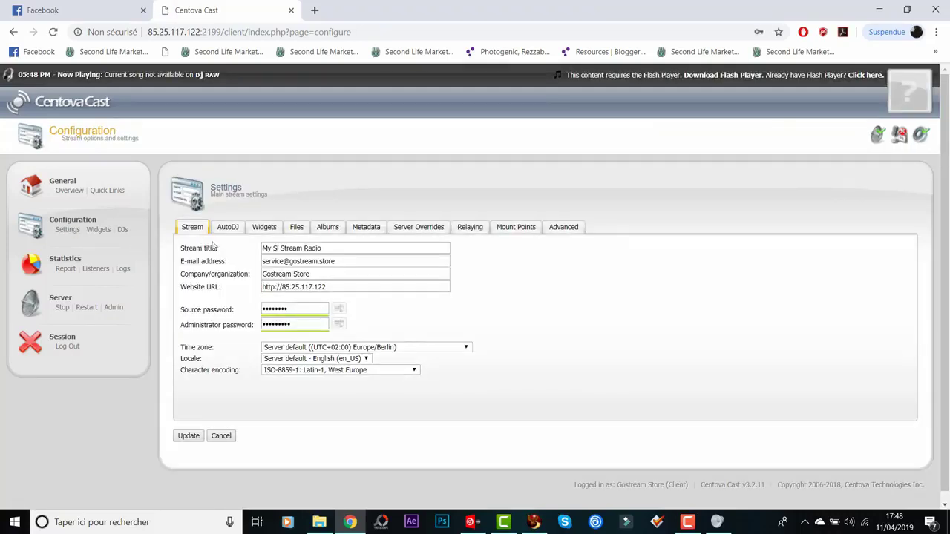
left_click(294, 228)
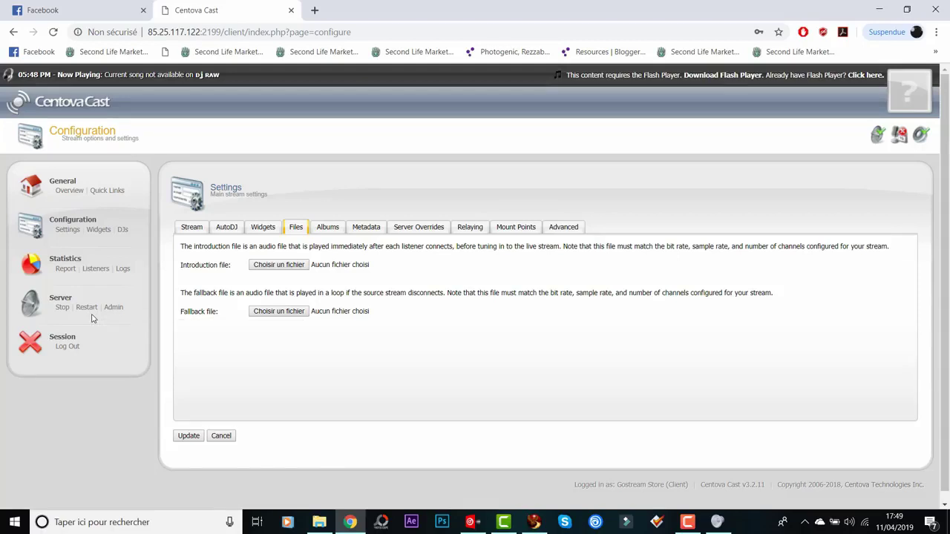
left_click(524, 526)
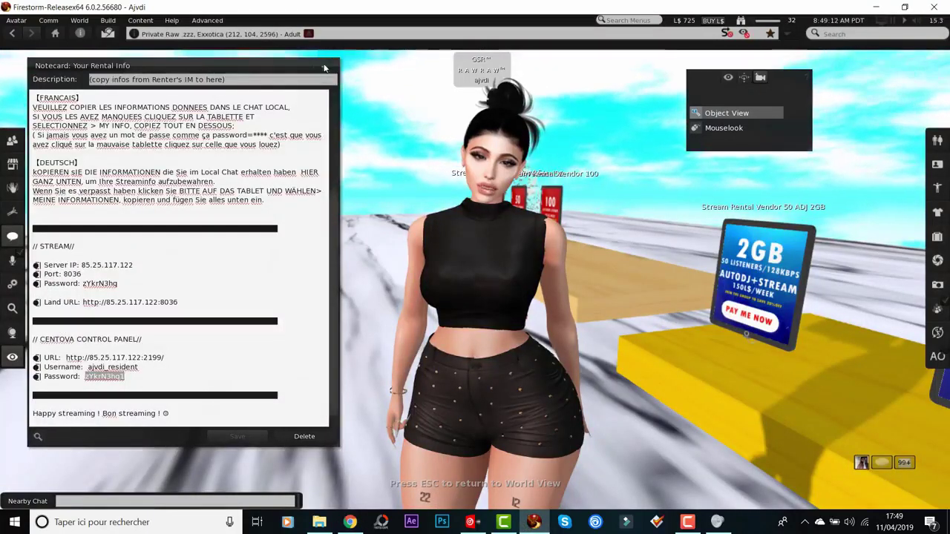
left_click(324, 67)
left_click(12, 332)
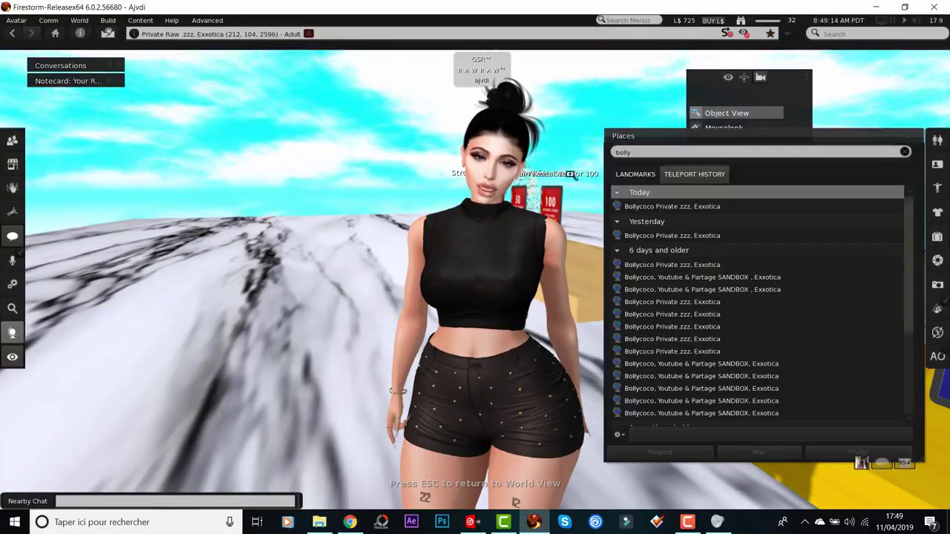
left_click(658, 155)
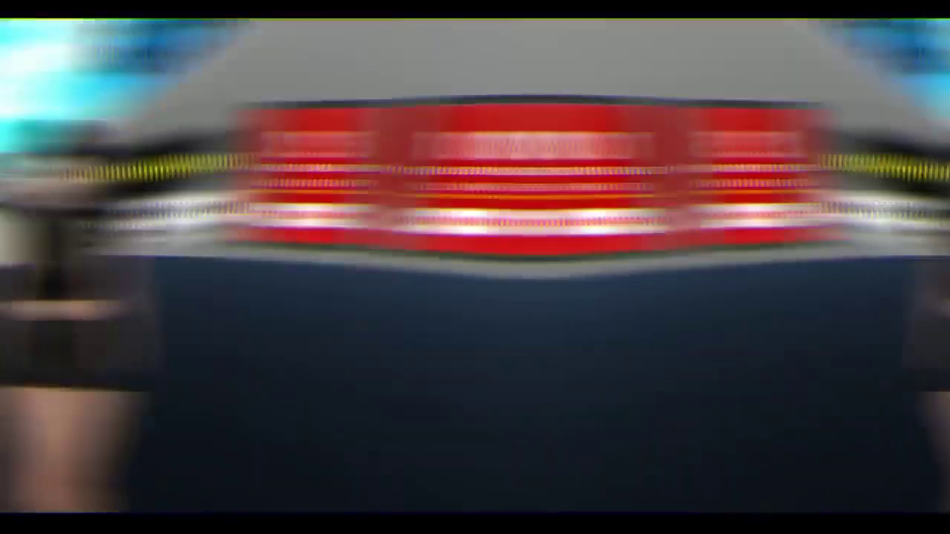